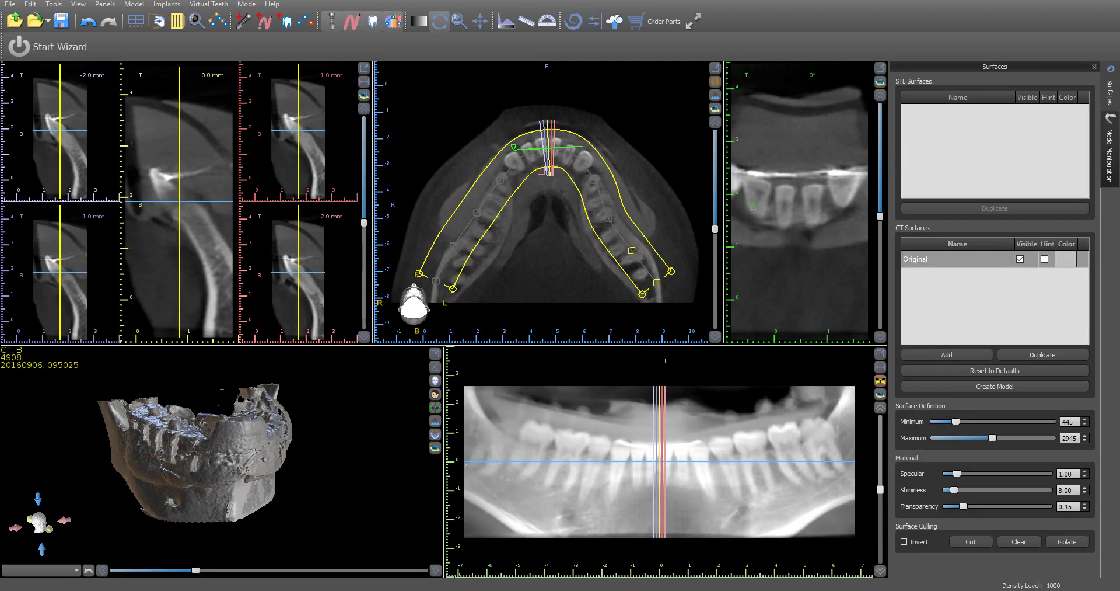
- Adjust the Original CT surface's density range to a minimum of 465 and a maximum of 2965
left_click_drag(250, 553, 215, 534)
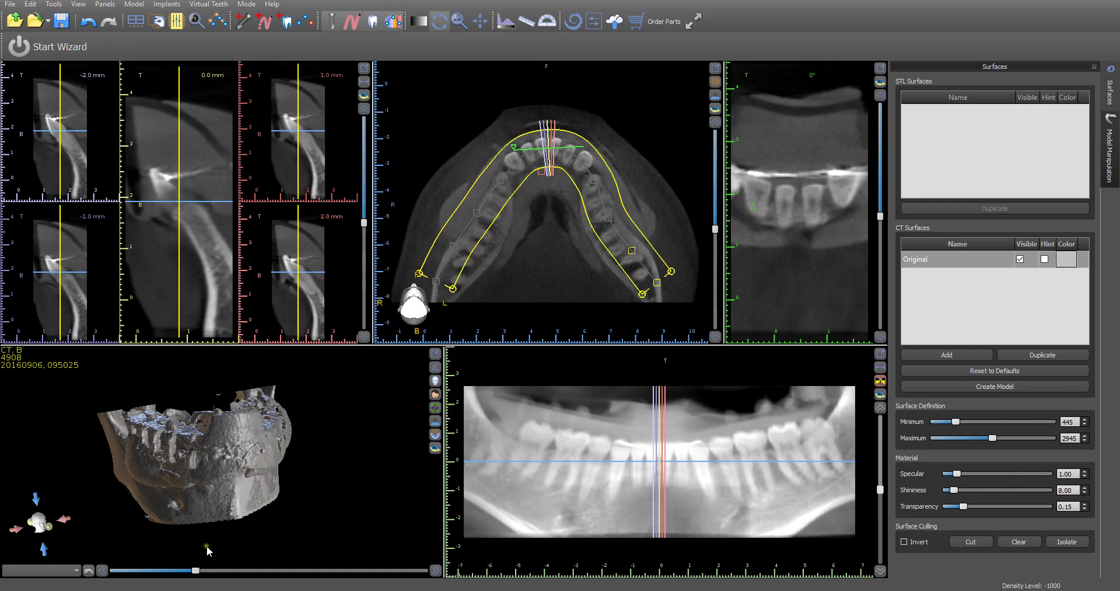
left_click_drag(217, 512, 224, 528)
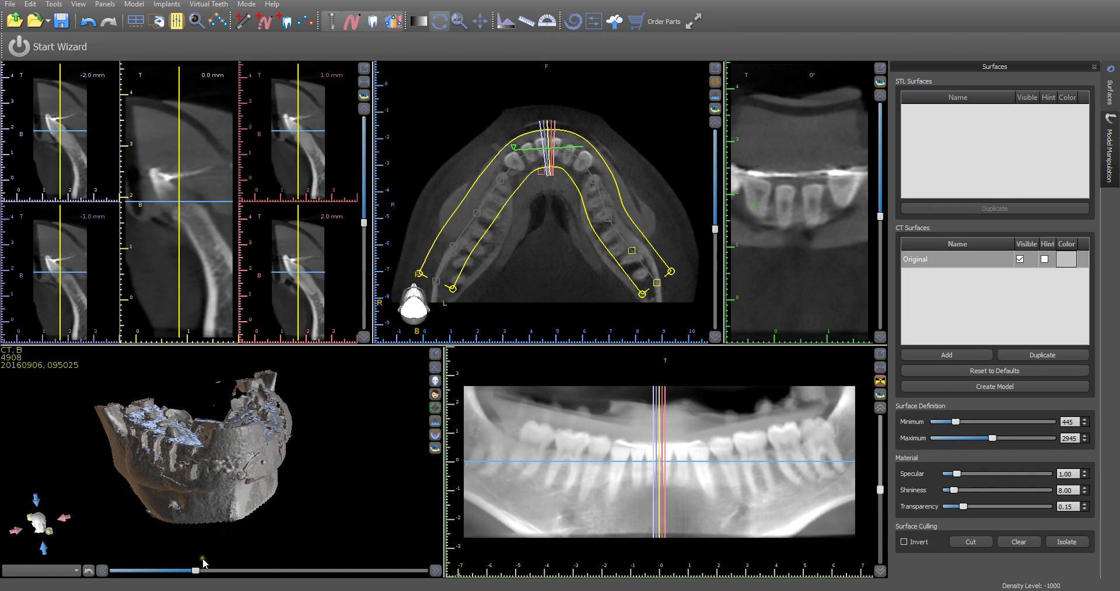
mouse_move(196, 570)
left_mouse_down()
mouse_move(231, 570)
mouse_move(197, 575)
left_mouse_up()
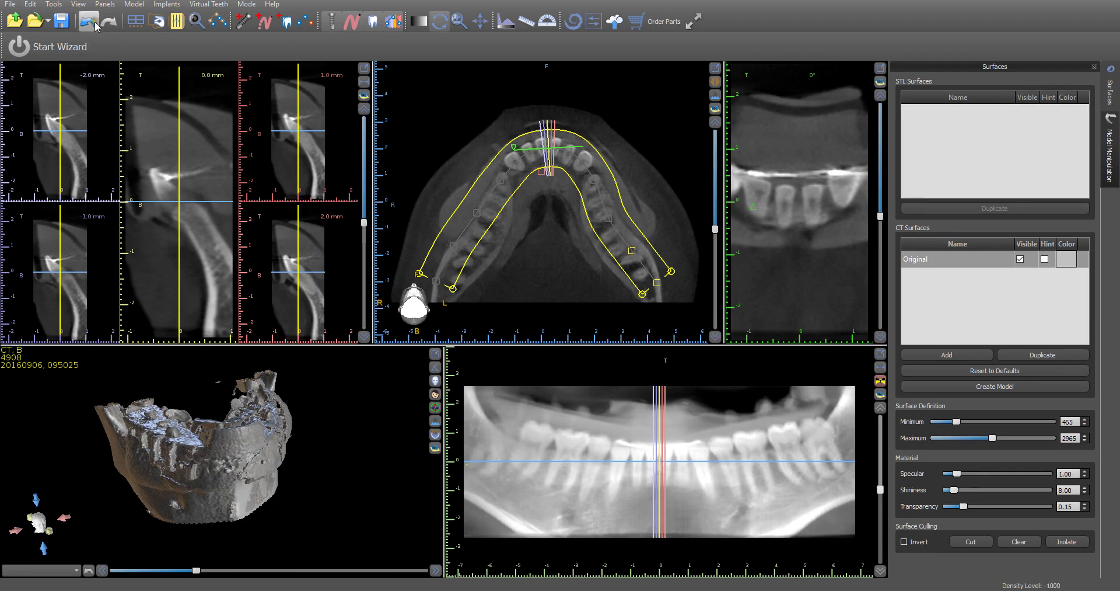
- Import the scan appliance DICOM data from B Imp.zip in Downloads, loading the series at maximum quality
left_click(10, 4)
mouse_move(55, 134)
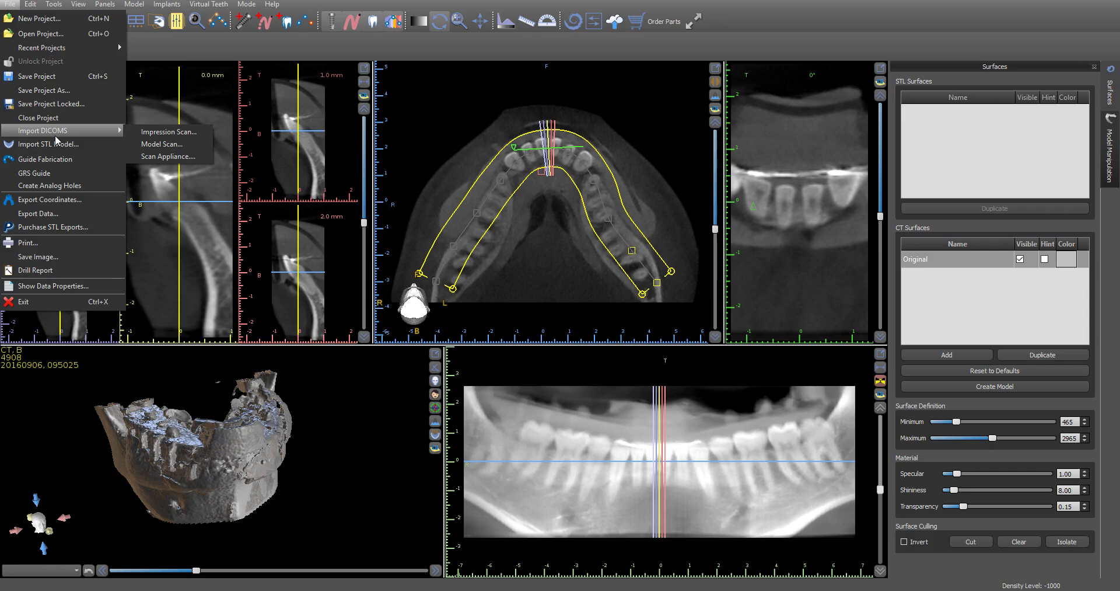
left_click(150, 156)
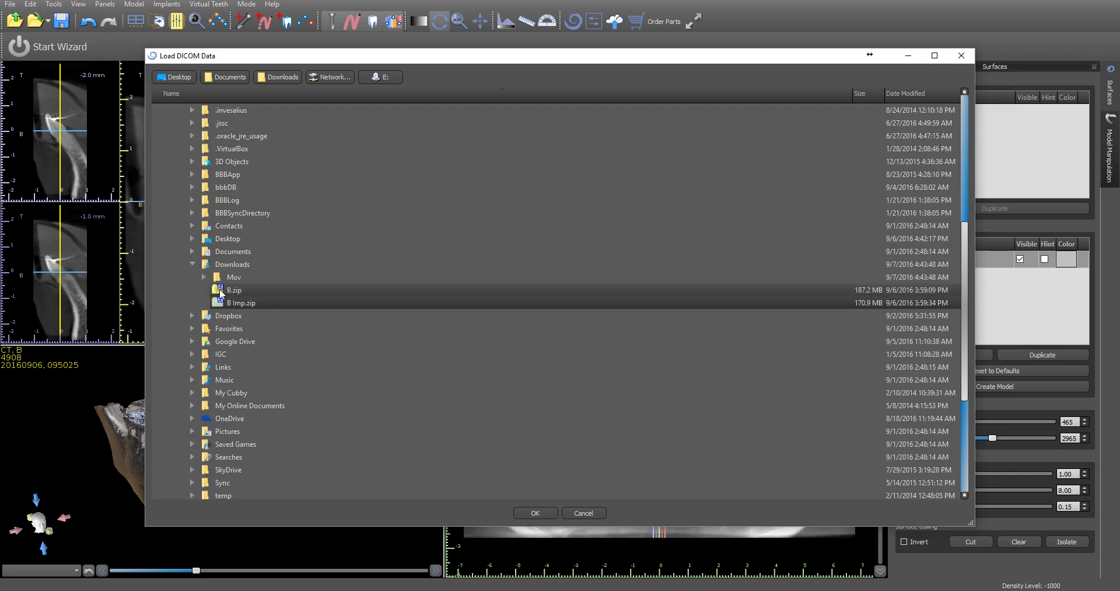
left_click(534, 512)
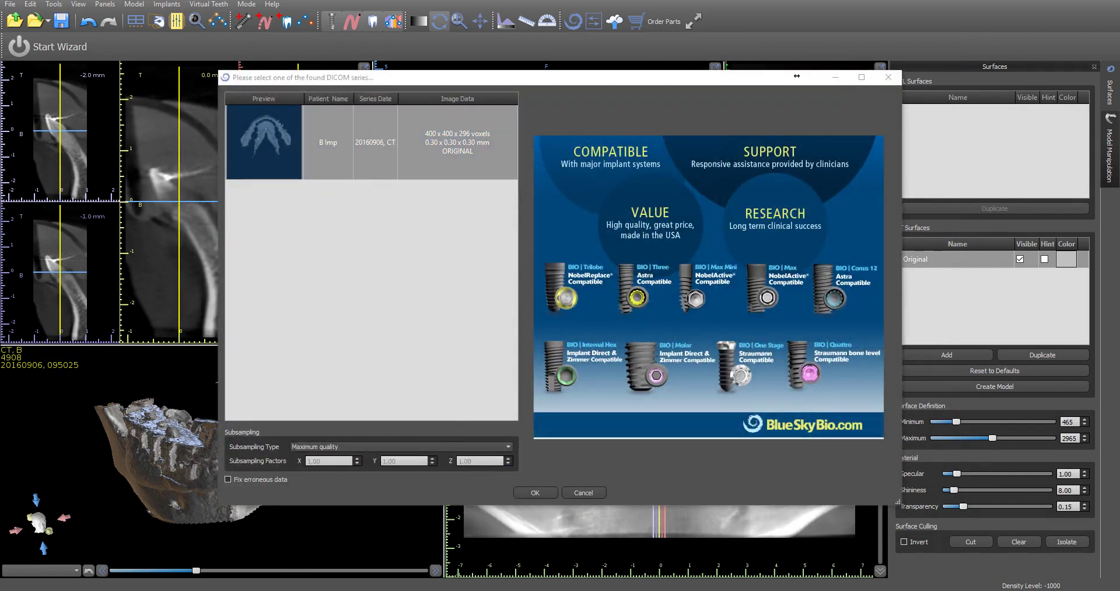
left_click(537, 492)
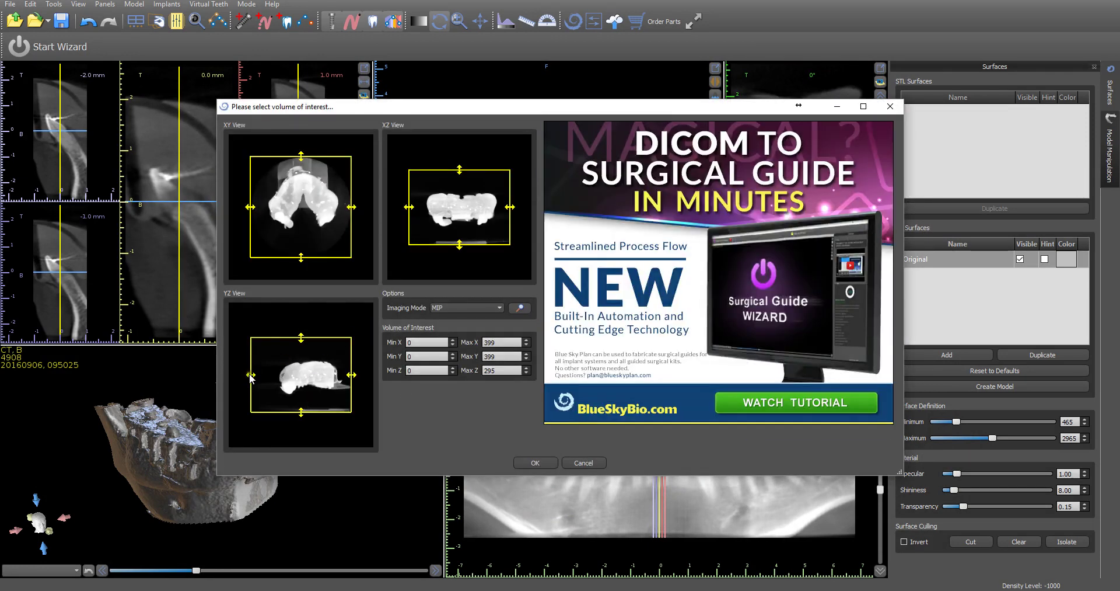
- Crop the appliance scan's volume of interest to Max Y 285, Min Z 50 and Max Z 228, and load it
left_click_drag(250, 375, 280, 380)
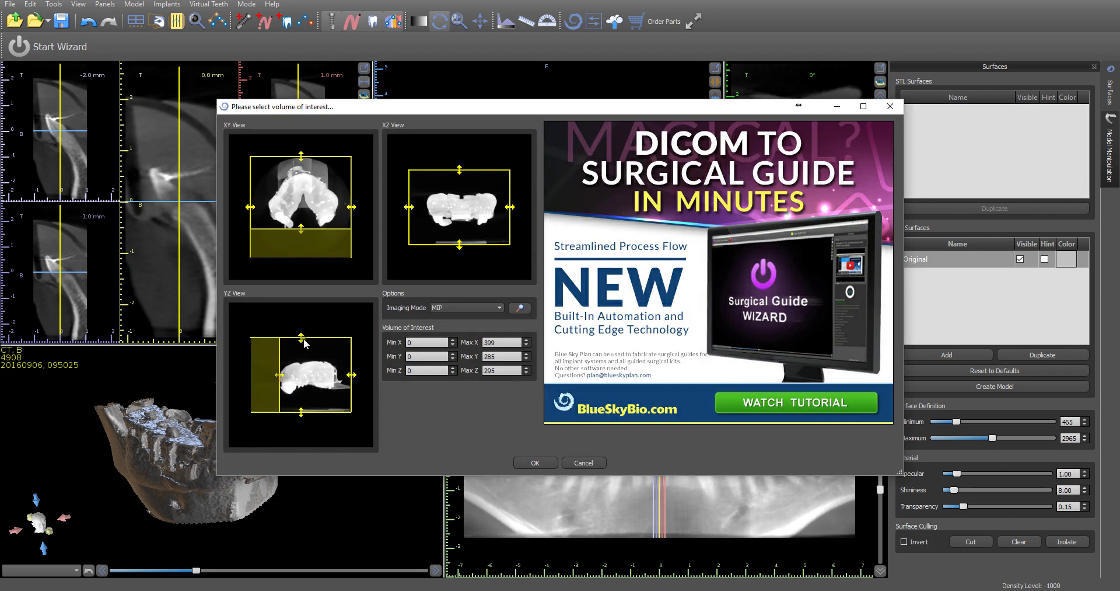
left_click_drag(301, 337, 301, 354)
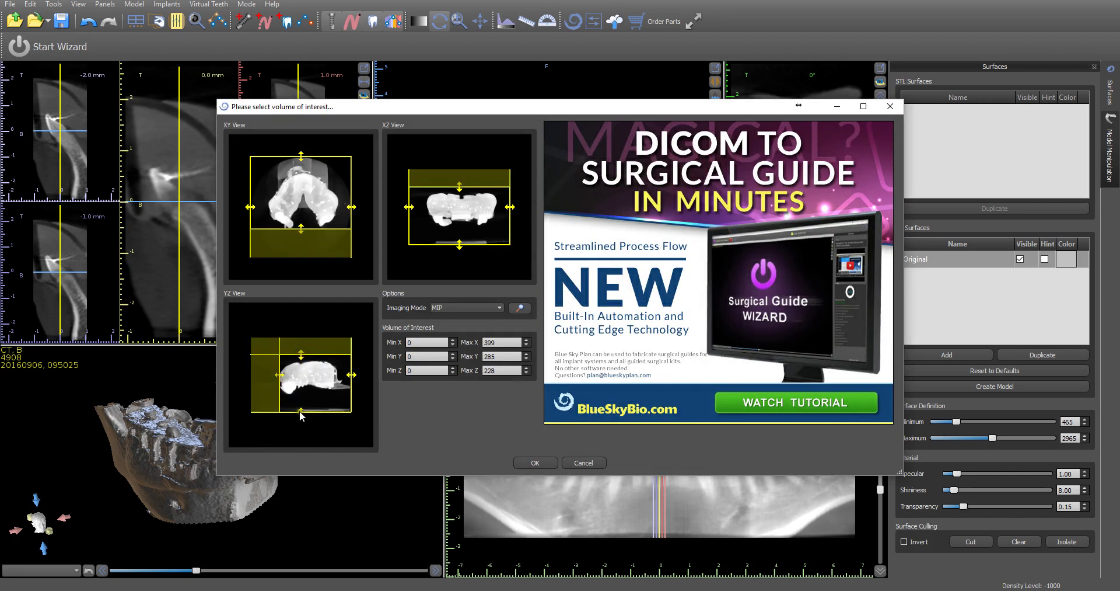
left_click_drag(301, 412, 301, 400)
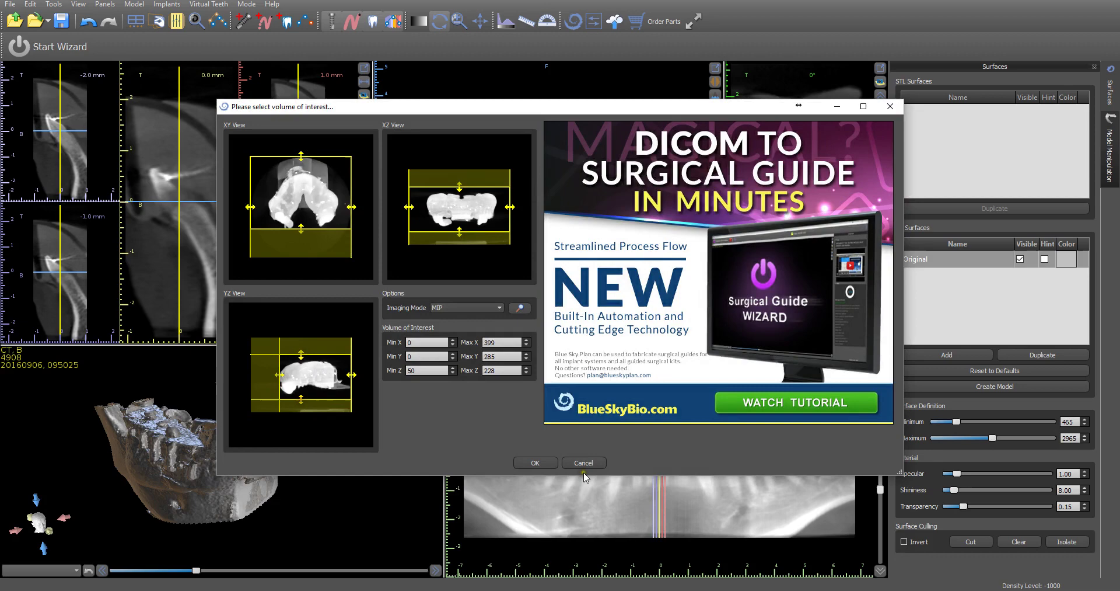
left_click(534, 462)
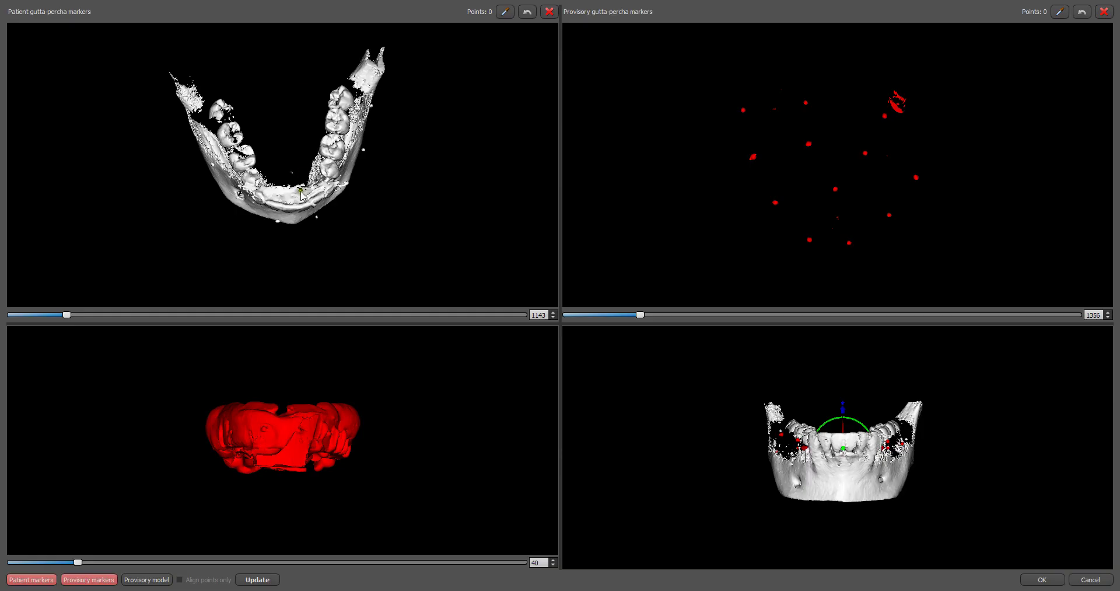
- Check the gutta-percha markers in both scans and set the patient marker threshold to 1088
mouse_move(293, 134)
left_mouse_down()
mouse_move(299, 166)
mouse_move(298, 151)
left_mouse_up()
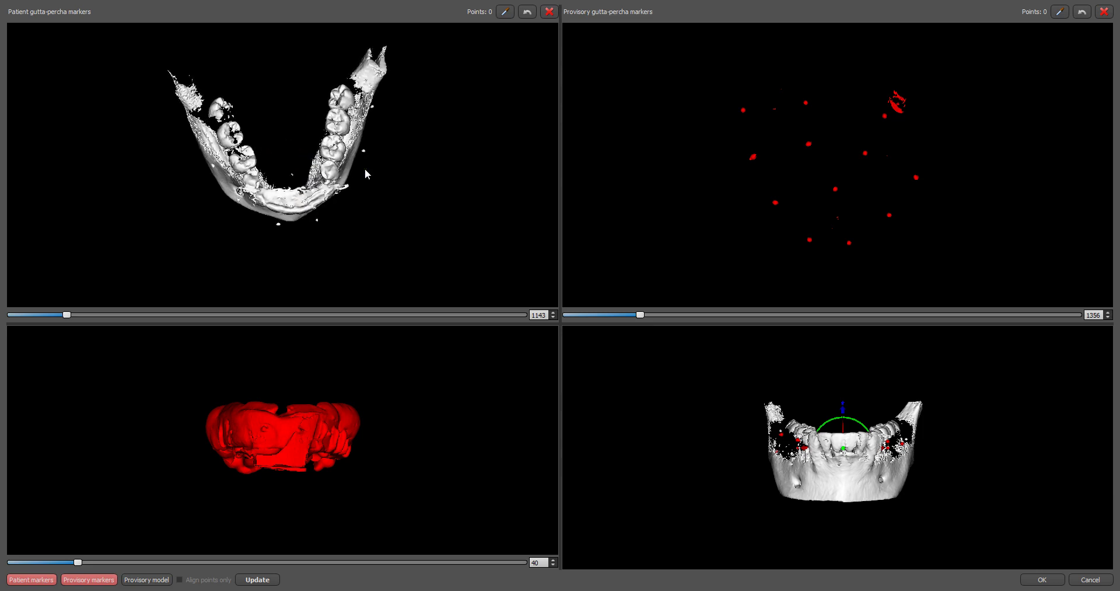
left_click_drag(345, 241, 331, 277)
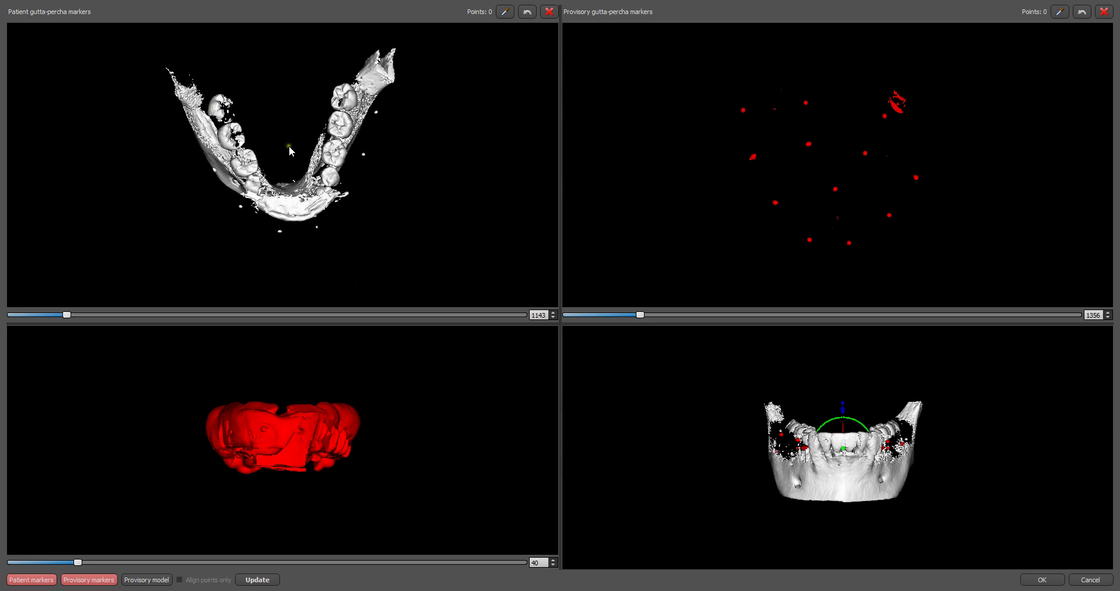
left_click_drag(289, 145, 261, 151)
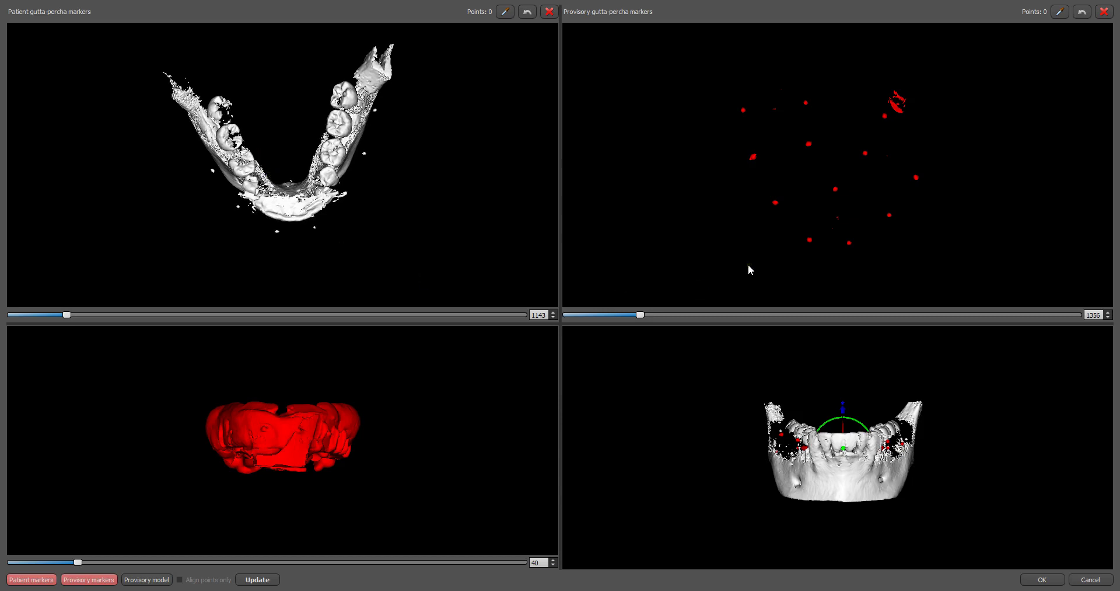
left_click_drag(748, 264, 760, 285)
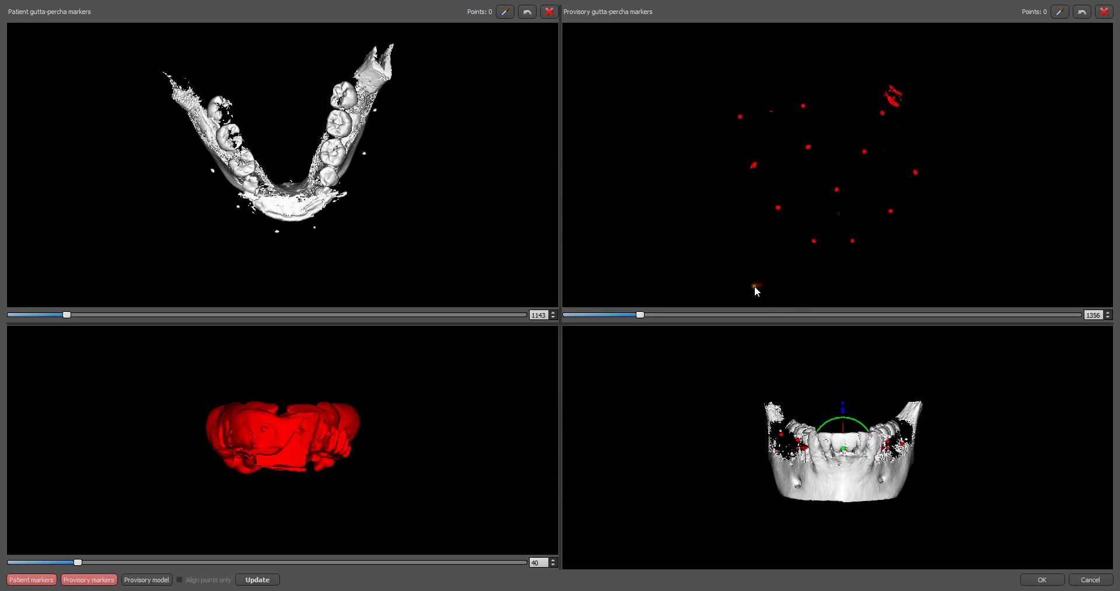
left_click_drag(274, 453, 290, 509)
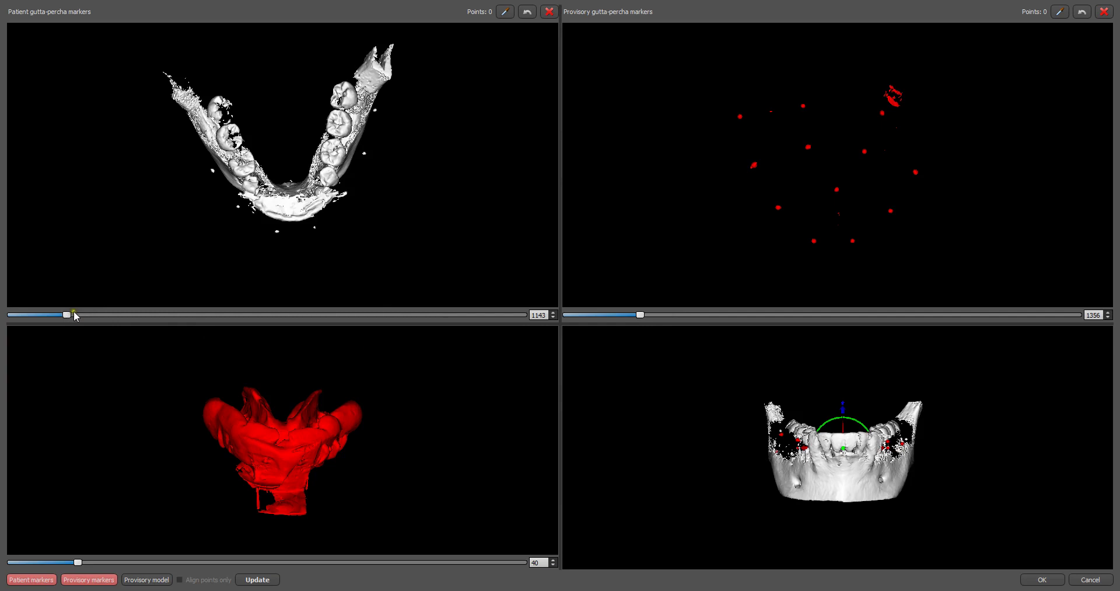
mouse_move(132, 250)
left_mouse_down()
mouse_move(150, 275)
mouse_move(137, 260)
mouse_move(63, 315)
left_mouse_up()
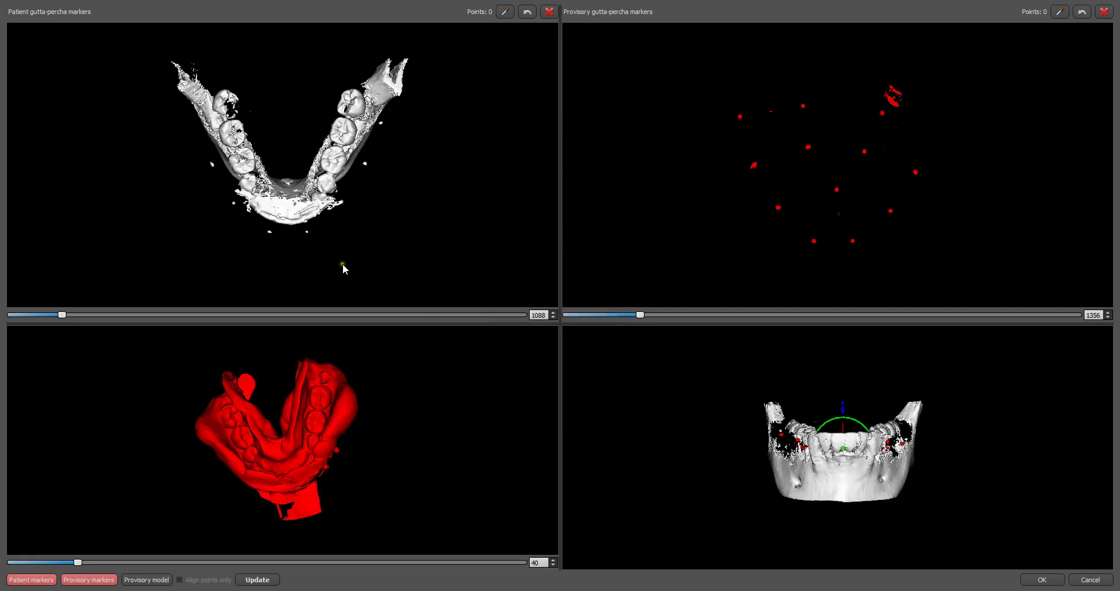
- Place seven alignment points on the patient scan's gutta-percha markers, six around the outside of the arch and one inside it
mouse_move(342, 264)
left_mouse_down()
mouse_move(379, 261)
mouse_move(344, 247)
mouse_move(355, 257)
left_mouse_up()
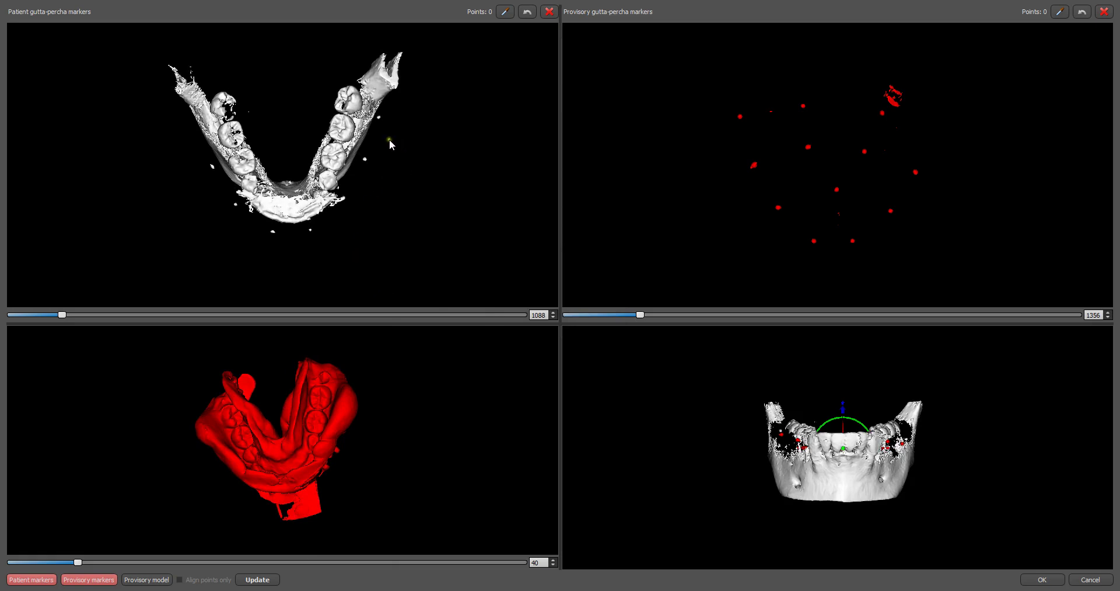
key("p")
left_click(364, 159)
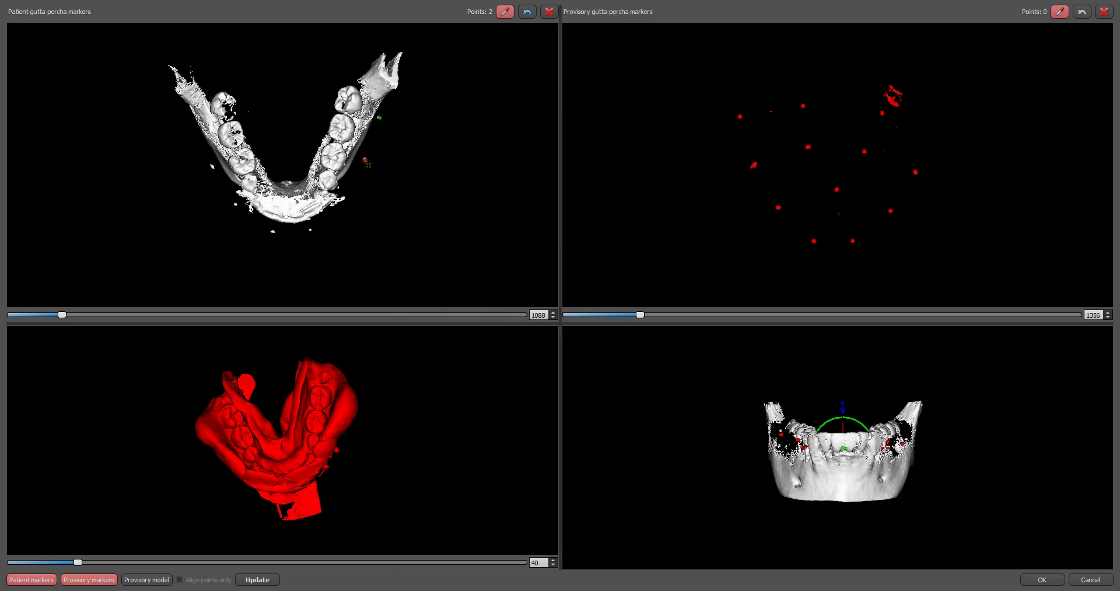
left_click(214, 165)
left_click(236, 204)
left_click(272, 231)
left_click(310, 230)
mouse_move(278, 253)
left_mouse_down()
mouse_move(289, 277)
mouse_move(225, 253)
mouse_move(309, 271)
mouse_move(296, 170)
mouse_move(252, 257)
mouse_move(304, 161)
mouse_move(208, 221)
mouse_move(500, 237)
mouse_move(476, 252)
left_mouse_up()
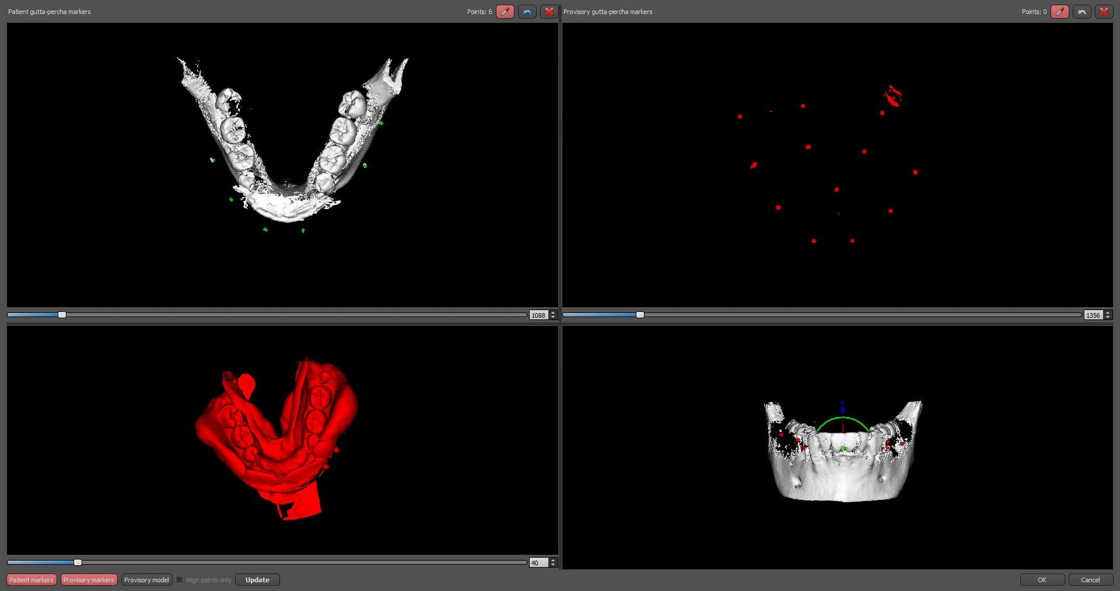
left_click(287, 182)
- Place seven alignment points on the matching gutta-percha markers of the provisory scan
left_click(754, 165)
left_click(814, 241)
left_click(854, 240)
left_click(916, 173)
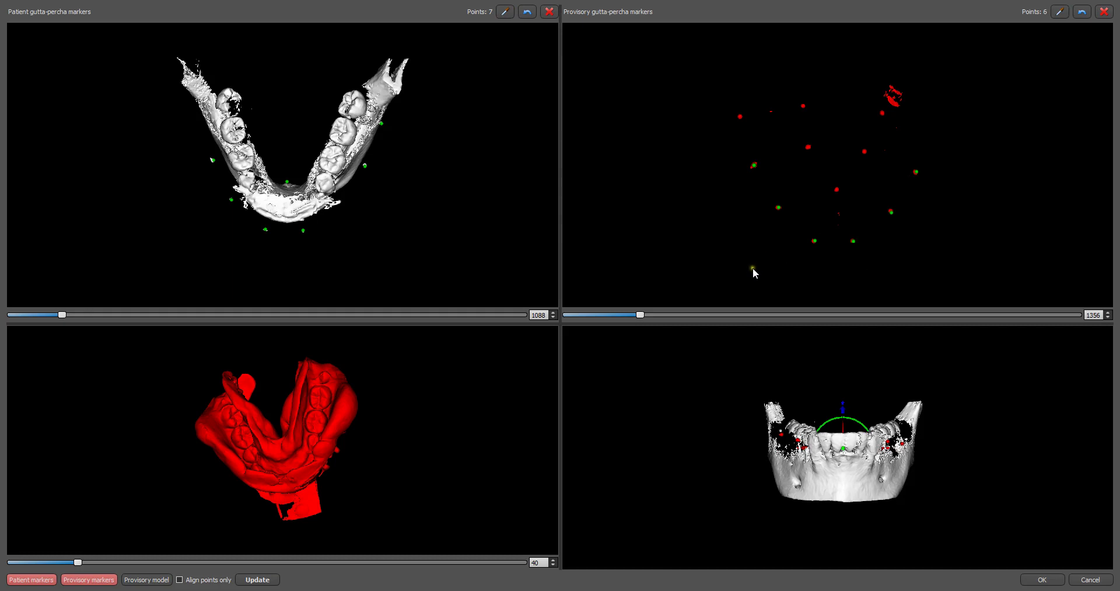
mouse_move(752, 268)
left_mouse_down()
mouse_move(761, 240)
mouse_move(766, 277)
left_mouse_up()
key("shift")
- Update the alignment from the picked points and check the marker overlap around the jaw
left_click_drag(769, 431, 733, 483)
left_click(260, 579)
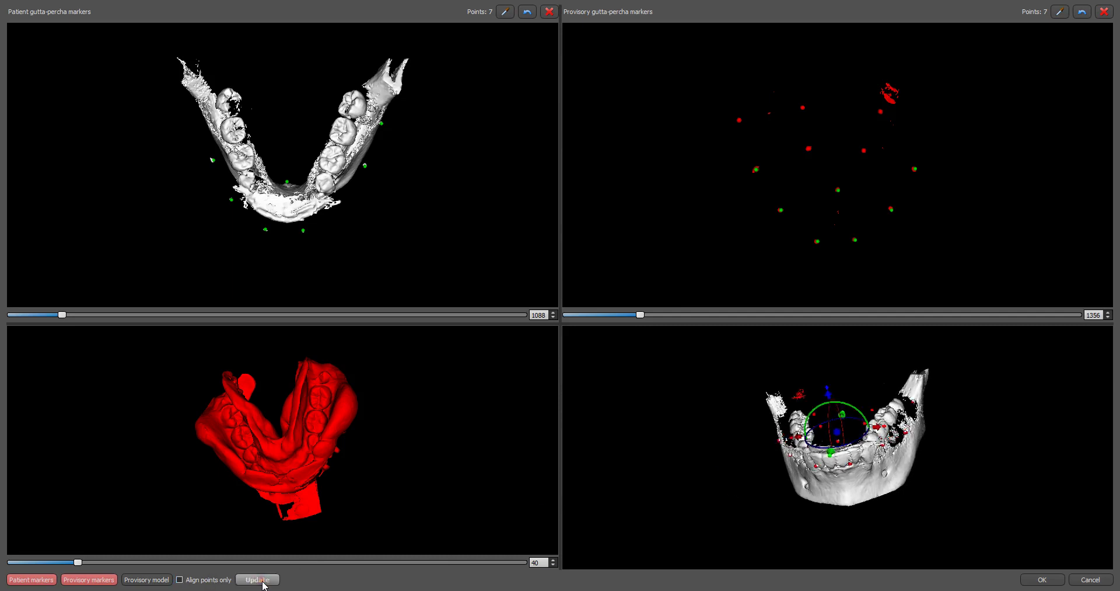
left_click_drag(715, 545, 923, 525)
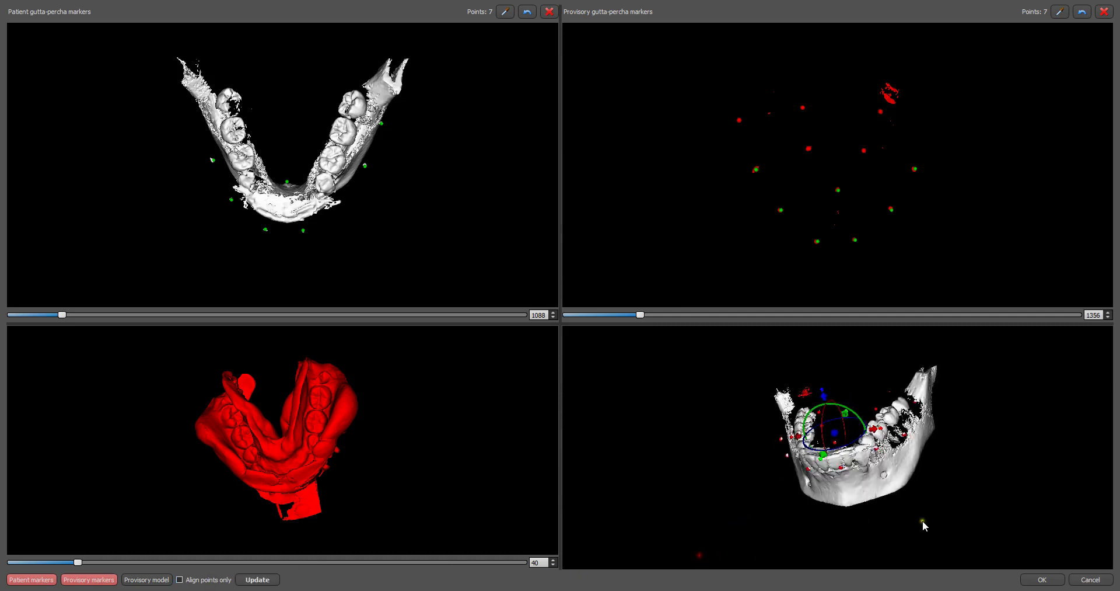
scroll(874, 537, "up", 5)
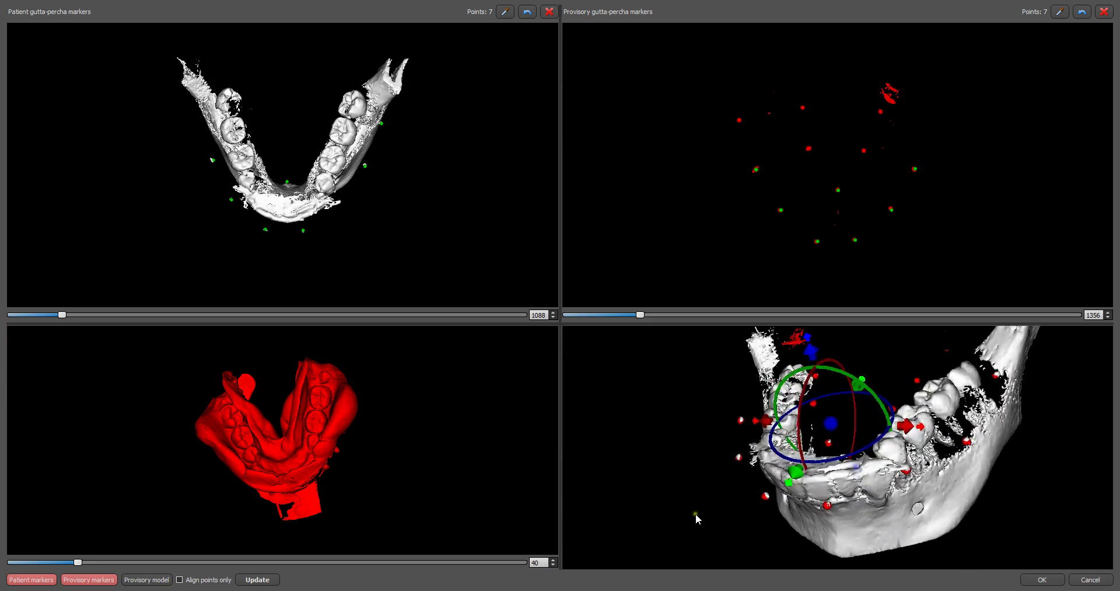
left_click_drag(696, 517, 735, 493)
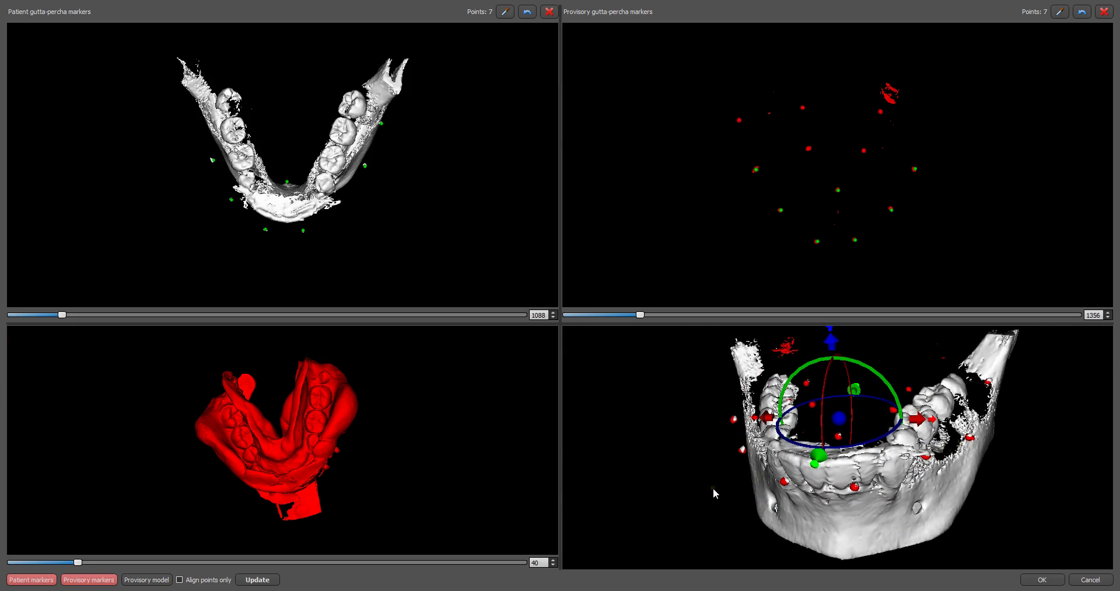
- Inspect the appliance model's surface at threshold 40, and accept the alignment to add the model to the project
mouse_move(334, 532)
left_mouse_down()
mouse_move(346, 526)
mouse_move(321, 510)
mouse_move(366, 453)
mouse_move(406, 454)
mouse_move(333, 515)
mouse_move(330, 530)
left_mouse_up()
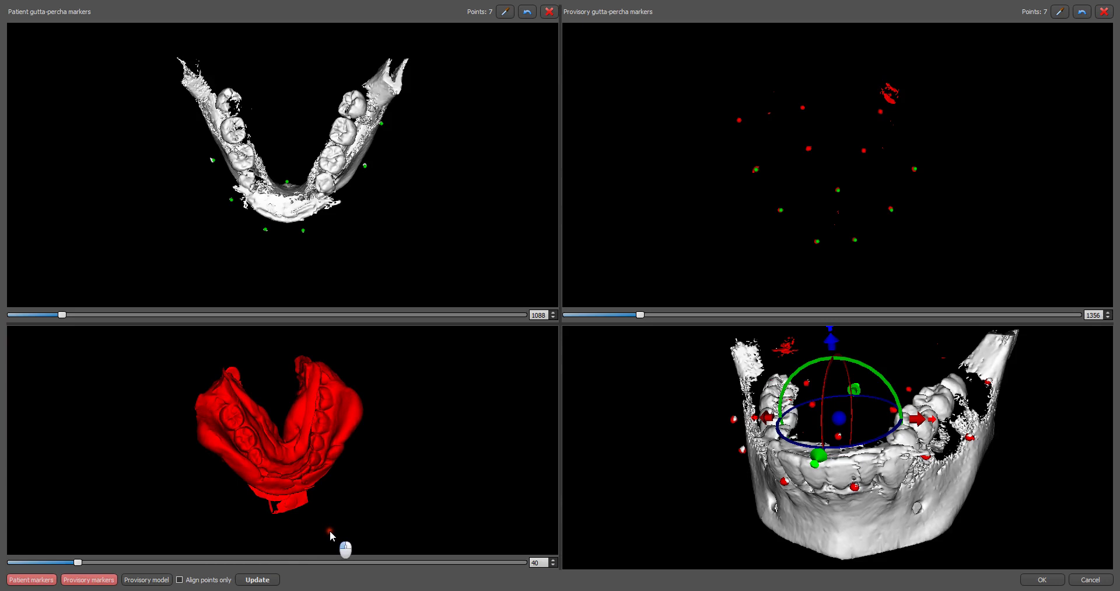
left_click_drag(254, 495, 283, 524)
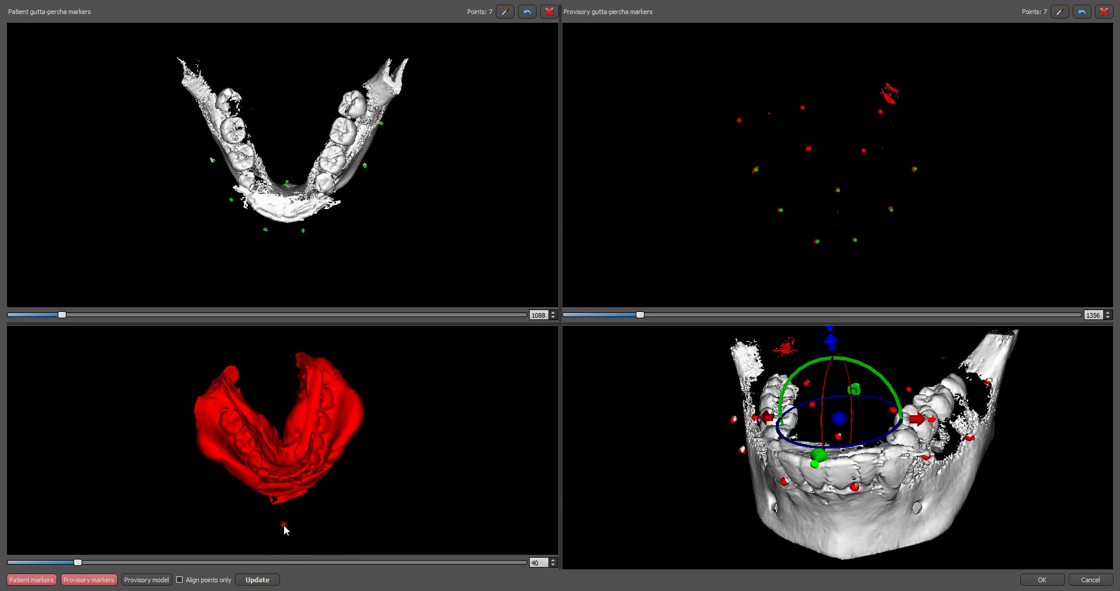
scroll(288, 468, "up", 5)
left_click_drag(286, 454, 174, 523)
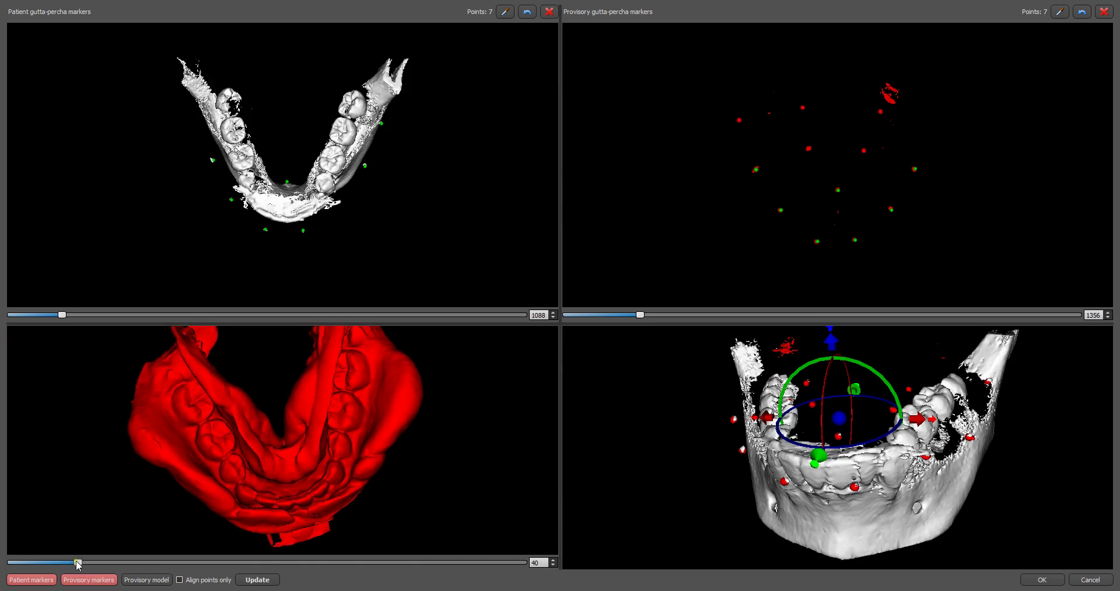
left_click_drag(103, 523, 121, 530)
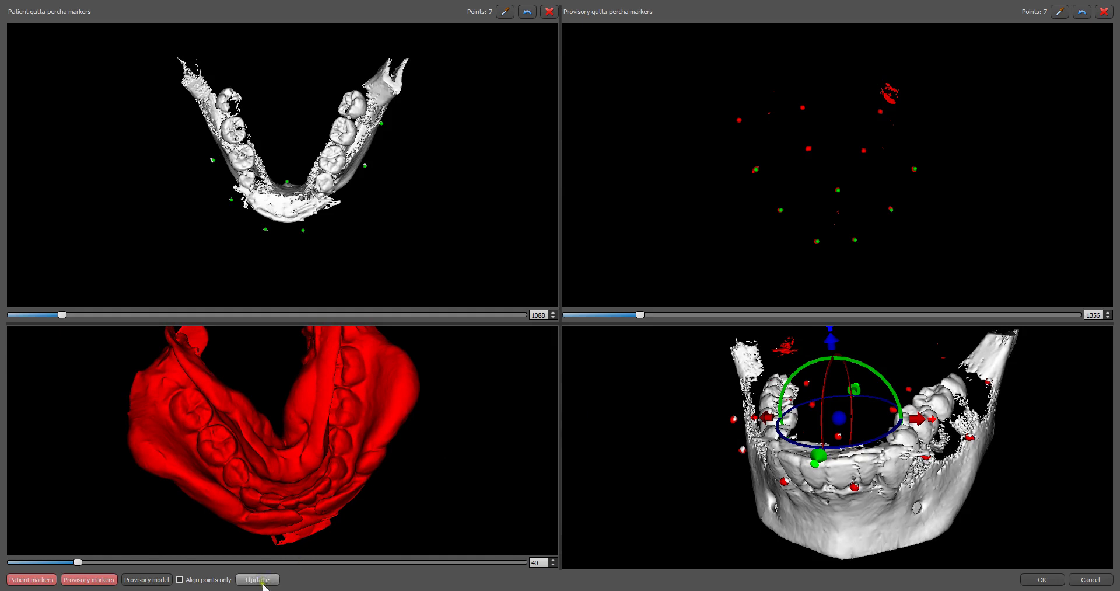
left_click(1049, 581)
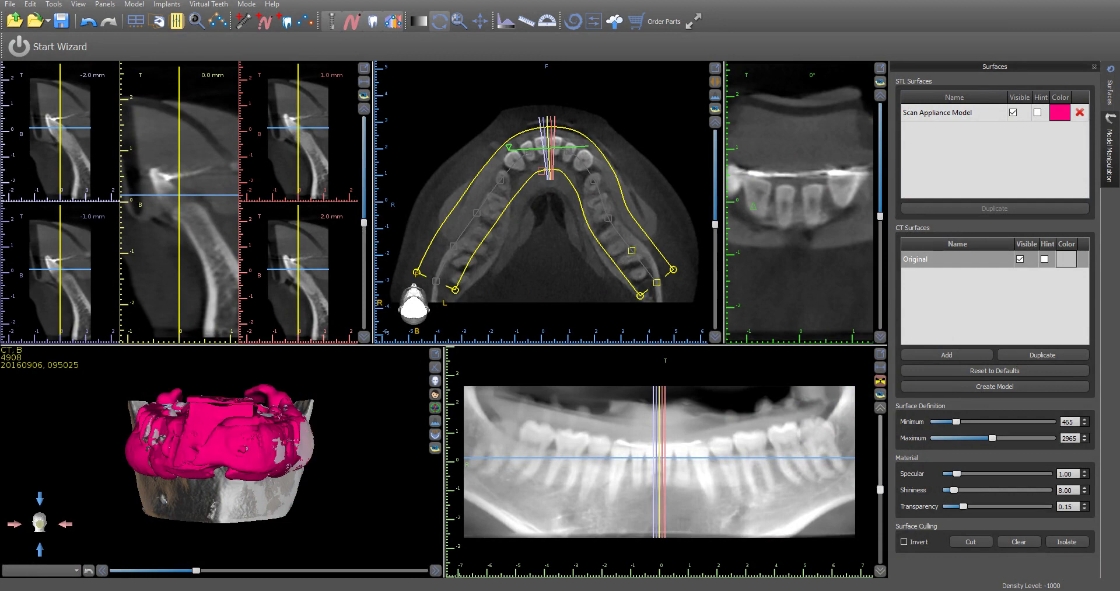
- Inspect the imported scan appliance on the jaw and bring up its model manipulation settings
left_click_drag(350, 551, 222, 480)
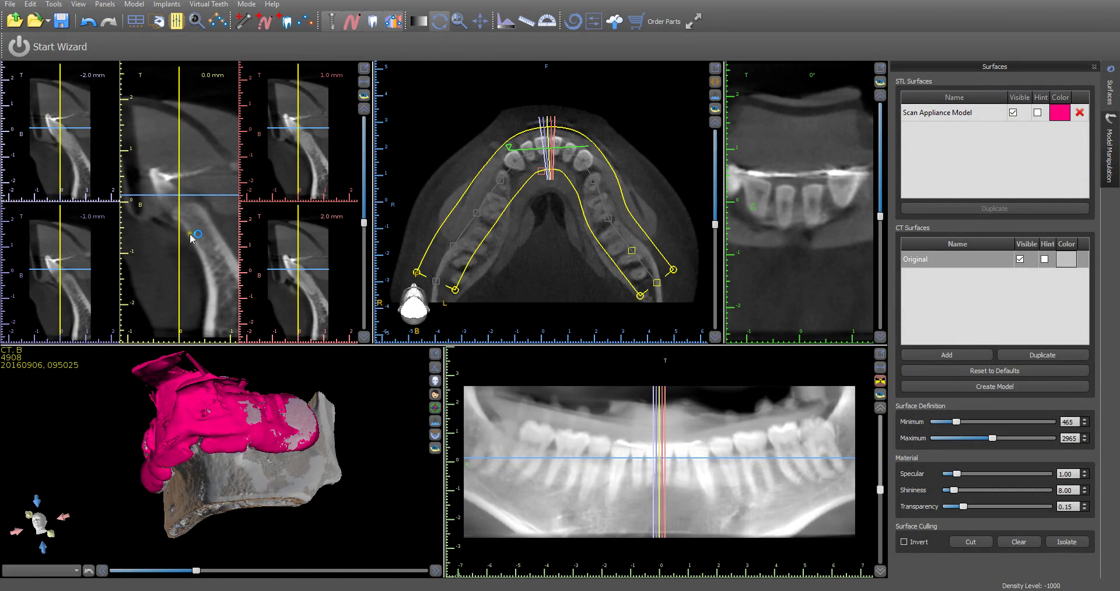
left_click(176, 25)
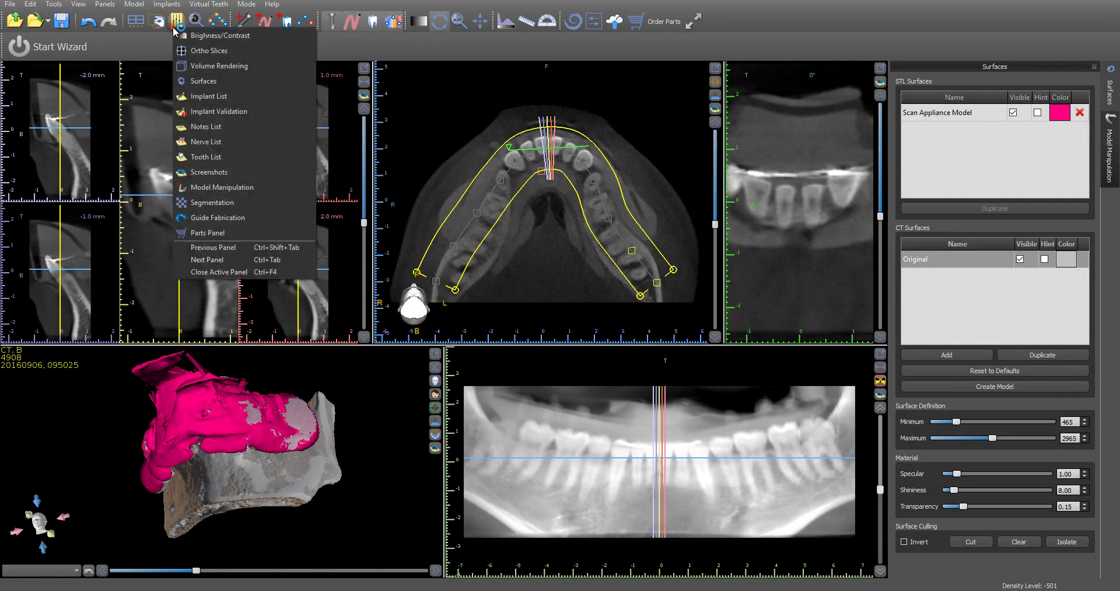
left_click(207, 187)
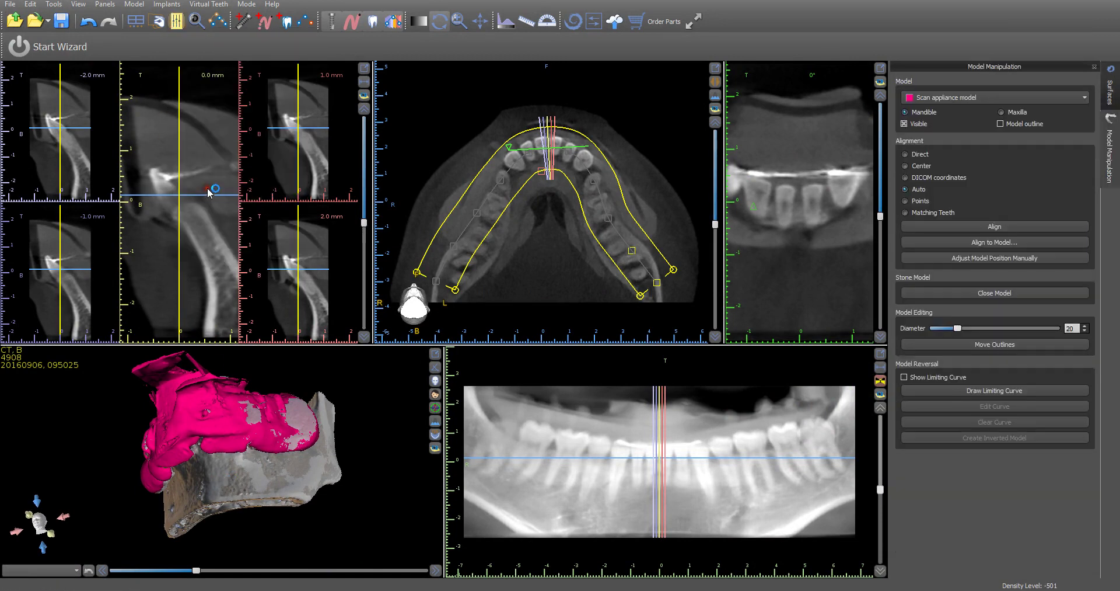
- Hide the Original CT surface and view the scan appliance model on its own
left_click(1111, 91)
left_click(1020, 258)
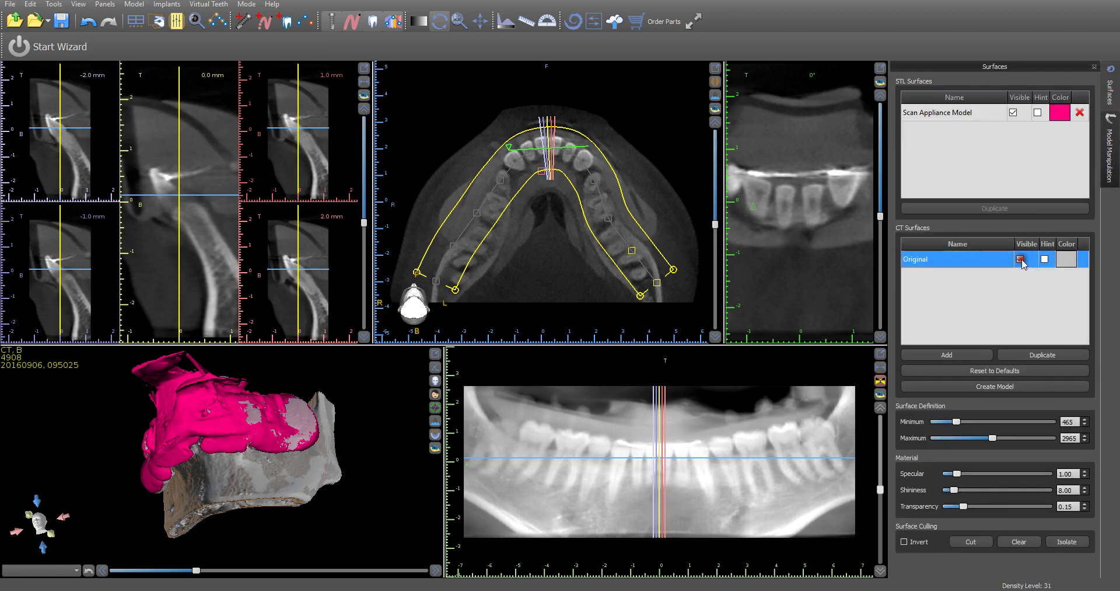
left_click_drag(240, 548, 208, 350)
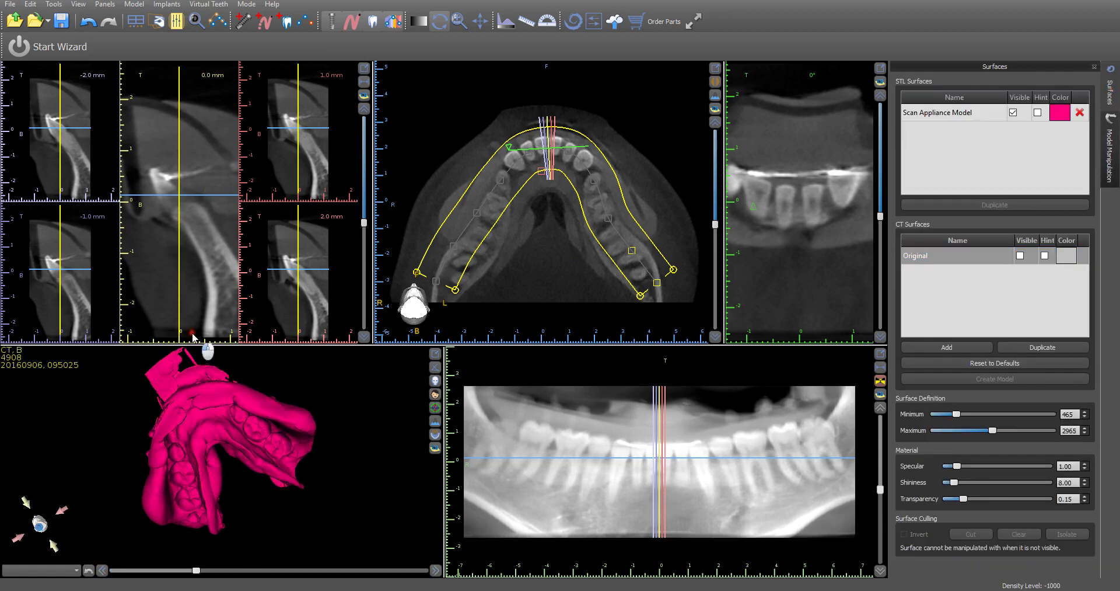
- Enlarge the 3D view and draw a closed limiting curve on the scan appliance model, around the tooth imprints of the whole arch
left_click(435, 353)
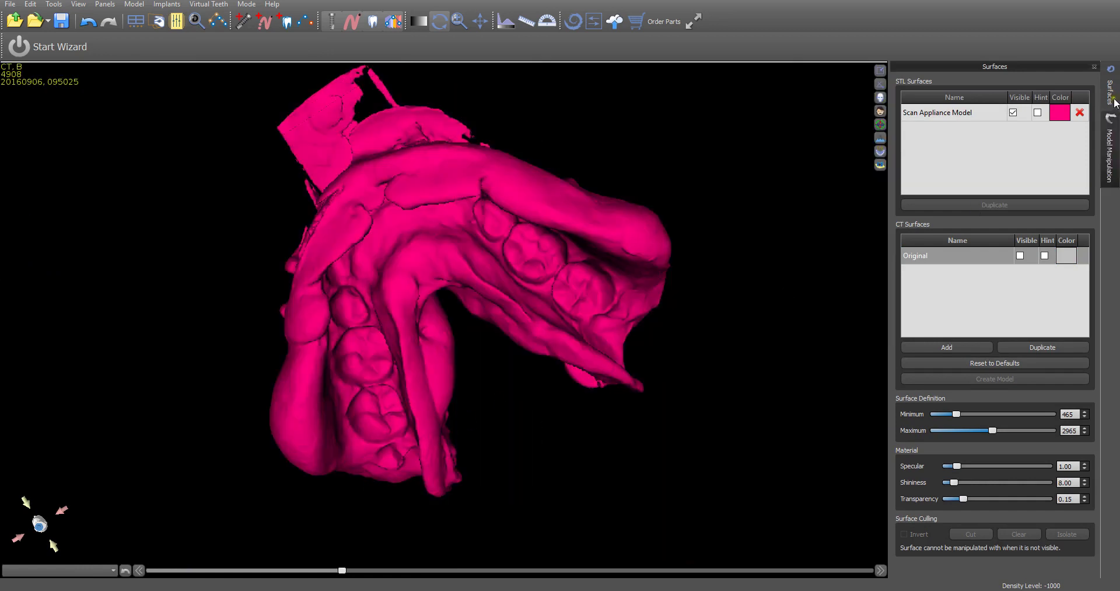
left_click(1114, 158)
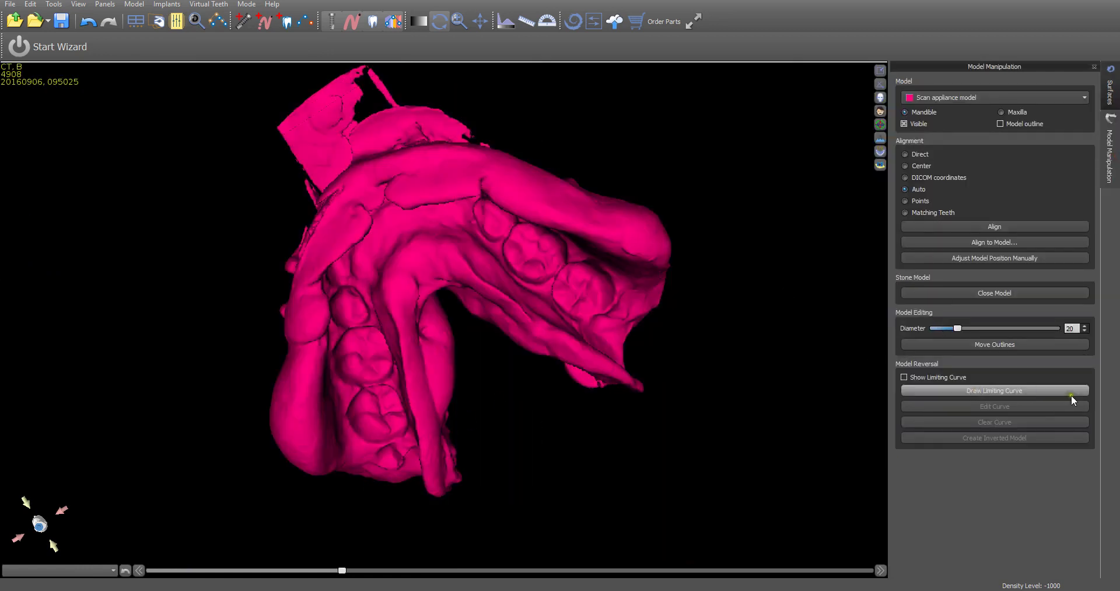
left_click(1002, 390)
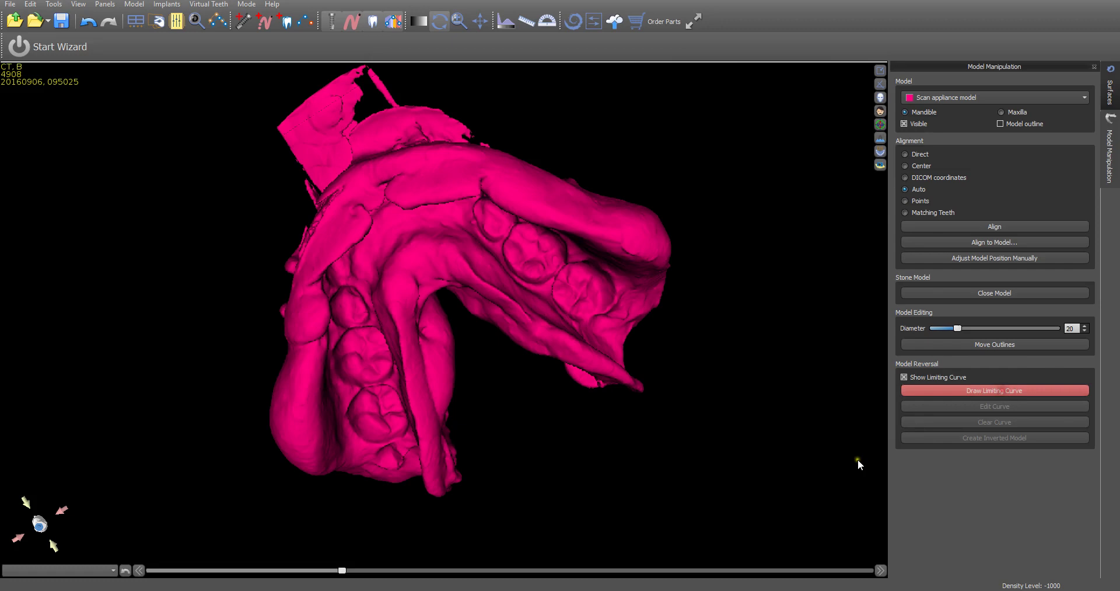
mouse_move(696, 484)
left_mouse_down()
mouse_move(549, 310)
mouse_move(633, 348)
mouse_move(701, 405)
mouse_move(632, 330)
mouse_move(651, 331)
mouse_move(606, 261)
mouse_move(610, 441)
mouse_move(595, 203)
mouse_move(461, 174)
mouse_move(403, 178)
mouse_move(328, 237)
mouse_move(305, 342)
mouse_move(320, 457)
mouse_move(366, 486)
mouse_move(438, 489)
mouse_move(552, 395)
mouse_move(464, 527)
mouse_move(495, 500)
mouse_move(500, 466)
mouse_move(396, 266)
mouse_move(435, 256)
mouse_move(571, 305)
mouse_move(420, 402)
mouse_move(503, 345)
left_mouse_up()
mouse_move(494, 287)
left_mouse_down()
mouse_move(643, 339)
mouse_move(656, 251)
mouse_move(635, 196)
mouse_move(618, 191)
left_mouse_up()
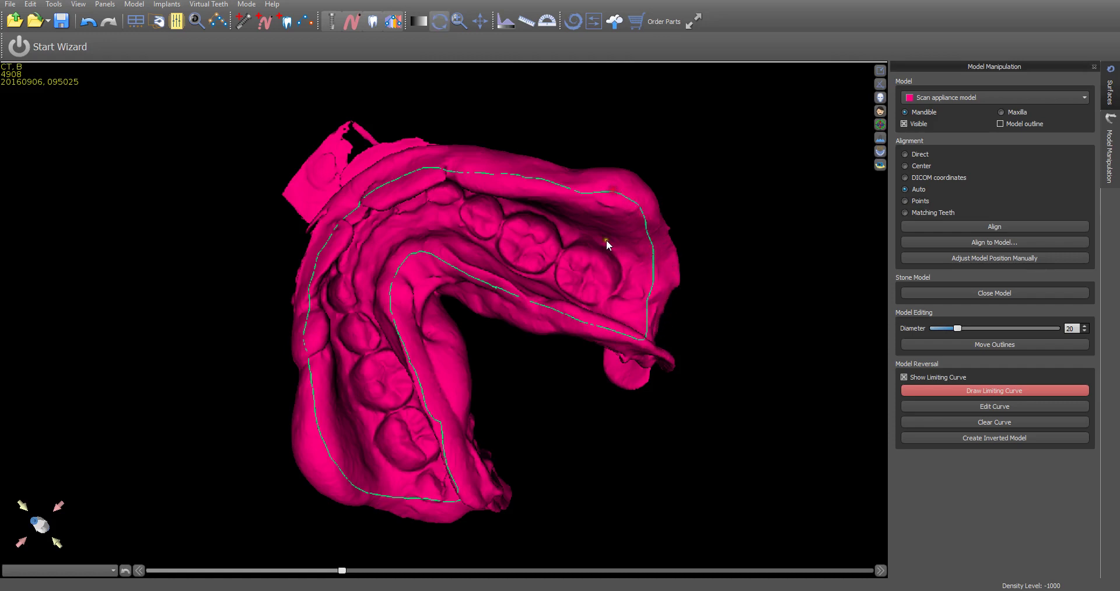
- Edit the limiting curve by moving its points at the posterior end and along the outer front edge to stay on the appliance surface
left_click(982, 408)
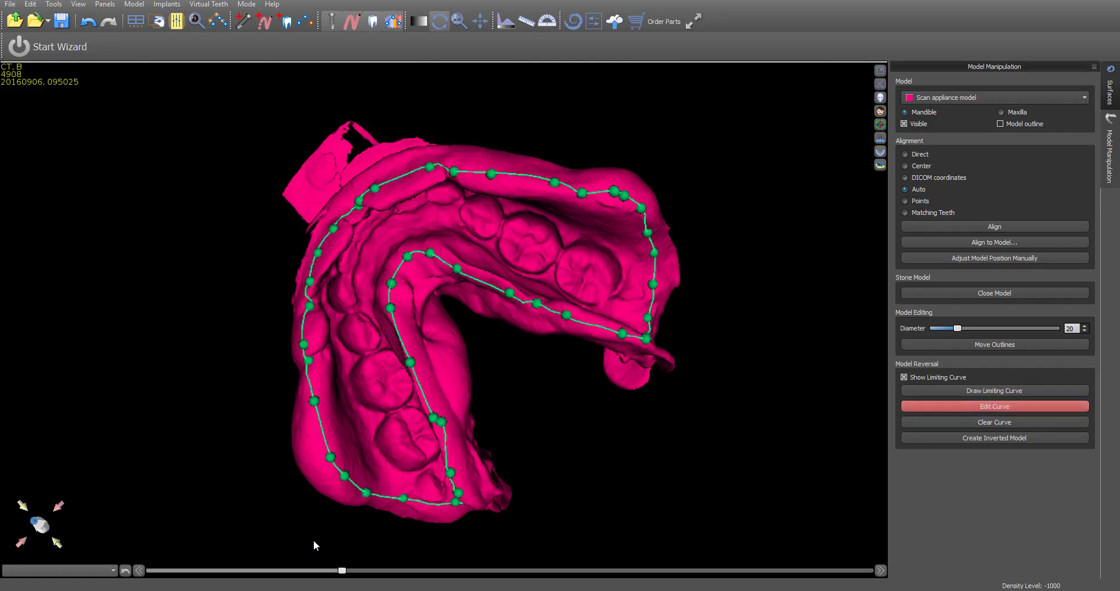
left_click_drag(376, 540, 475, 499)
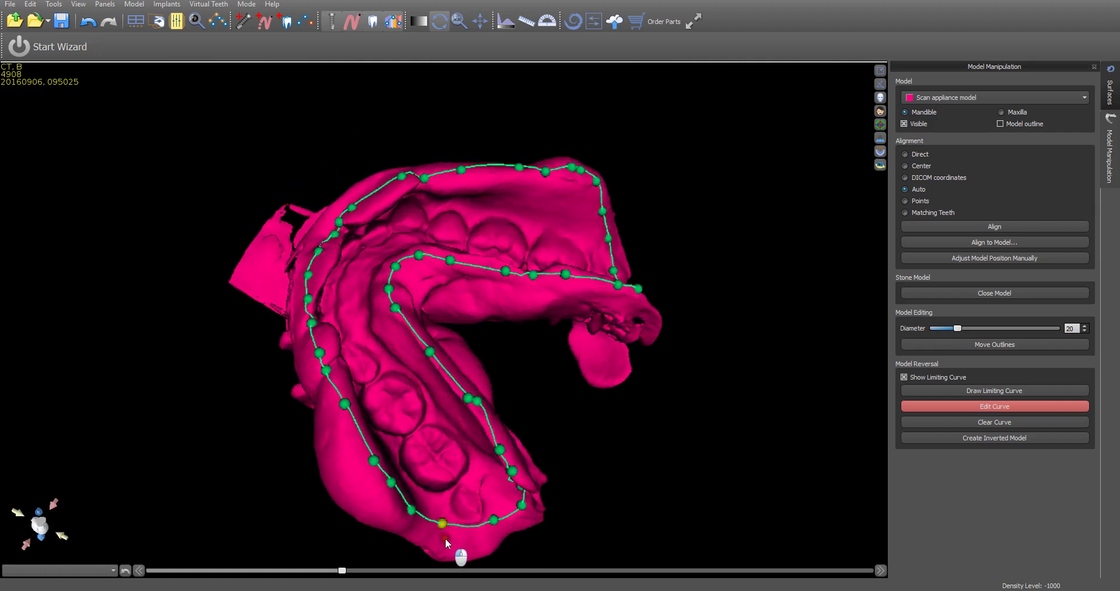
left_click_drag(446, 537, 446, 538)
left_click_drag(594, 506, 338, 267)
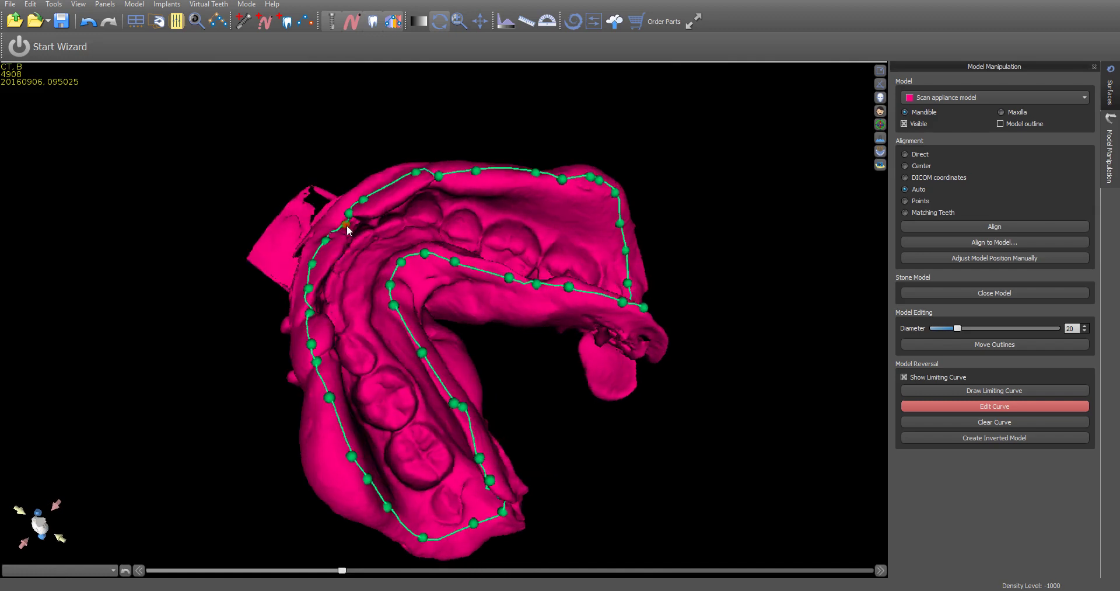
mouse_move(372, 208)
left_mouse_down()
mouse_move(450, 252)
mouse_move(363, 203)
left_mouse_up()
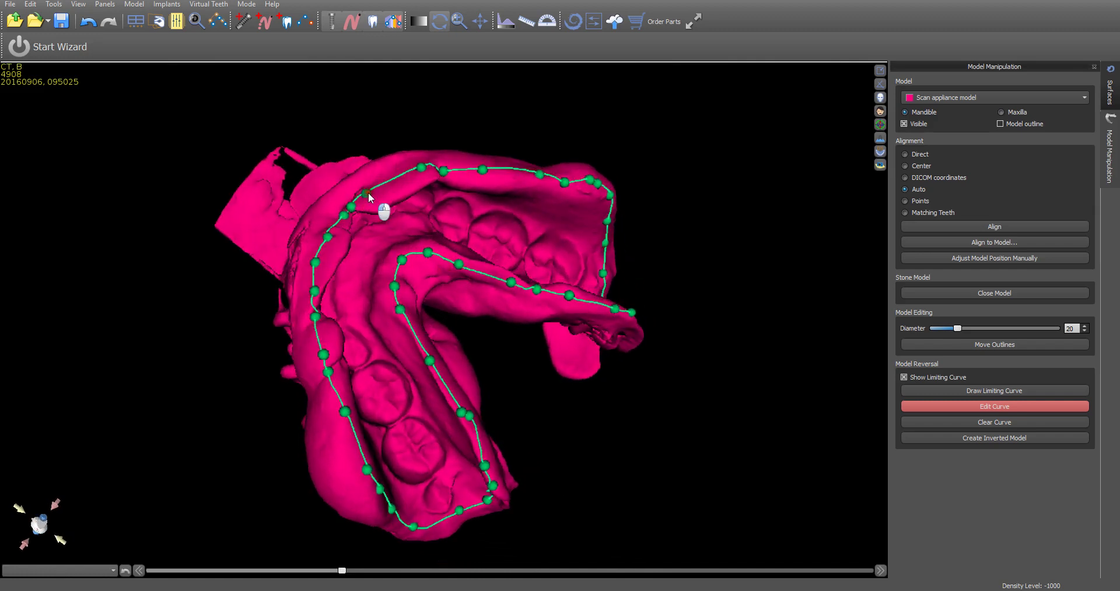
left_click(384, 205)
left_click(419, 185)
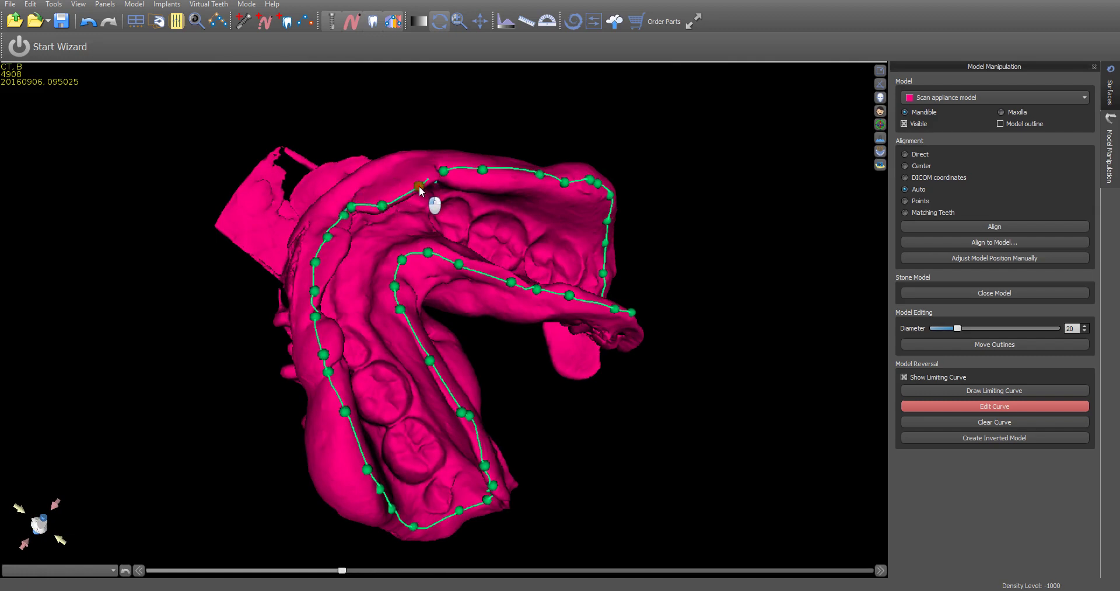
left_click(540, 411)
- Create the inverted model from the limiting curve, and hide the Scan Appliance Model to view the inverted mesh from its tooth side
left_click(1000, 437)
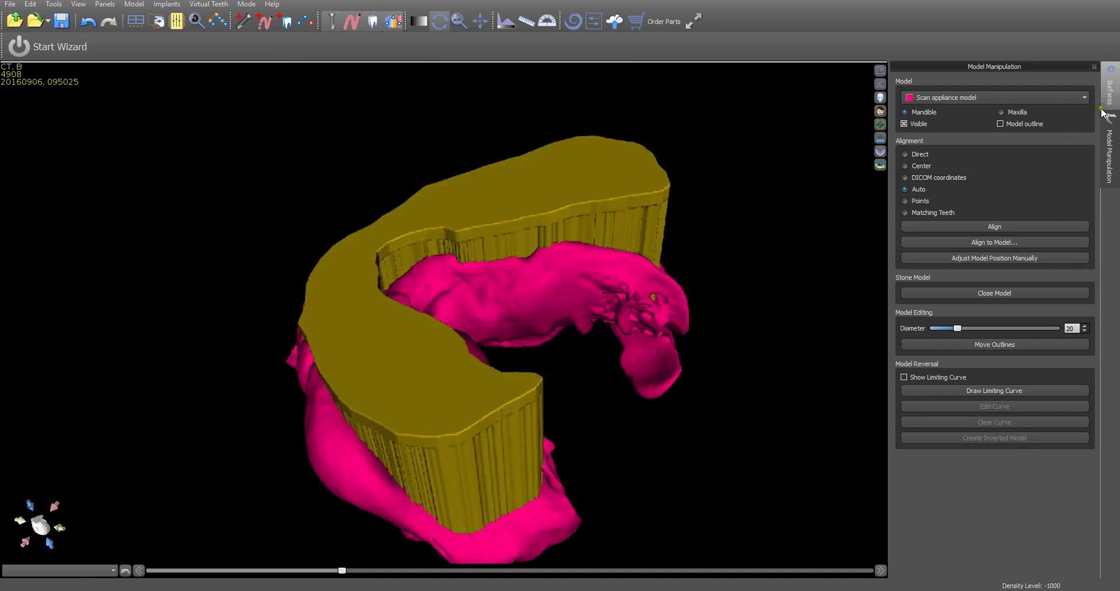
left_click(1110, 91)
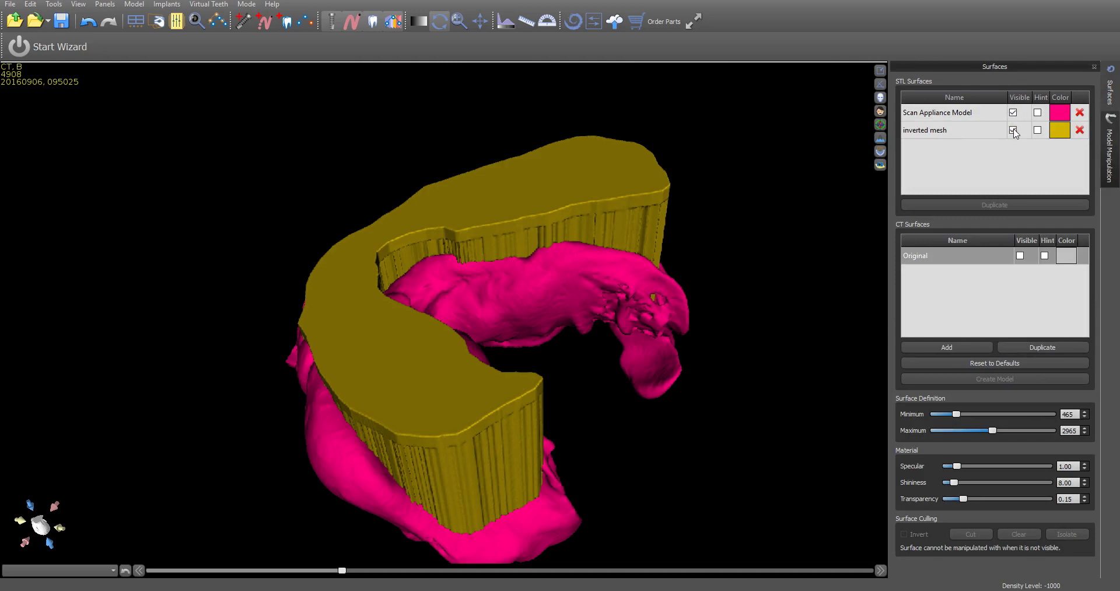
left_click(1013, 112)
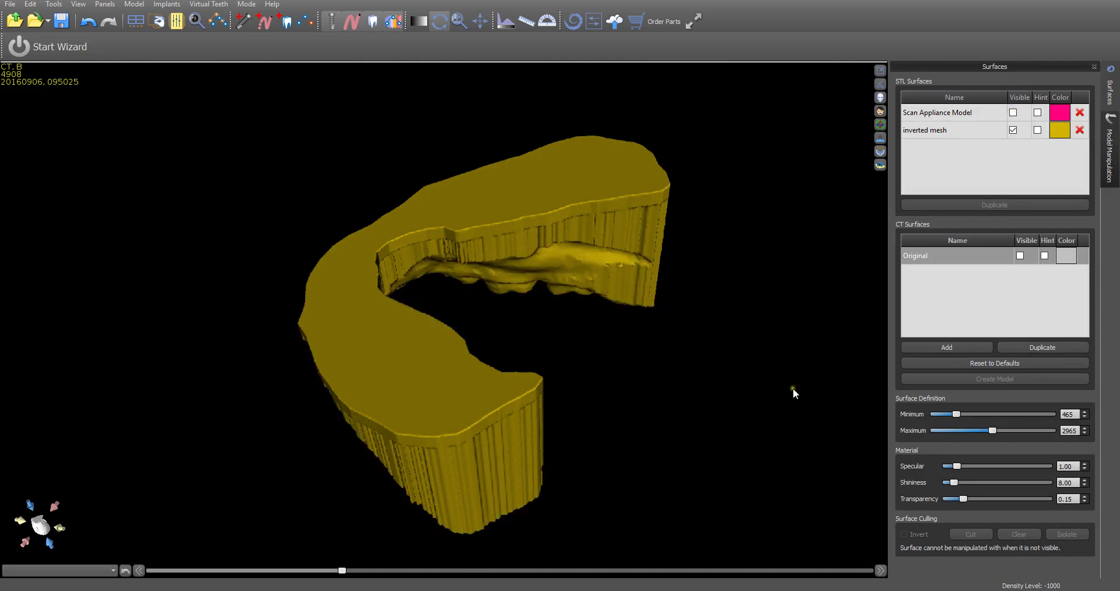
left_click_drag(793, 388, 403, 233)
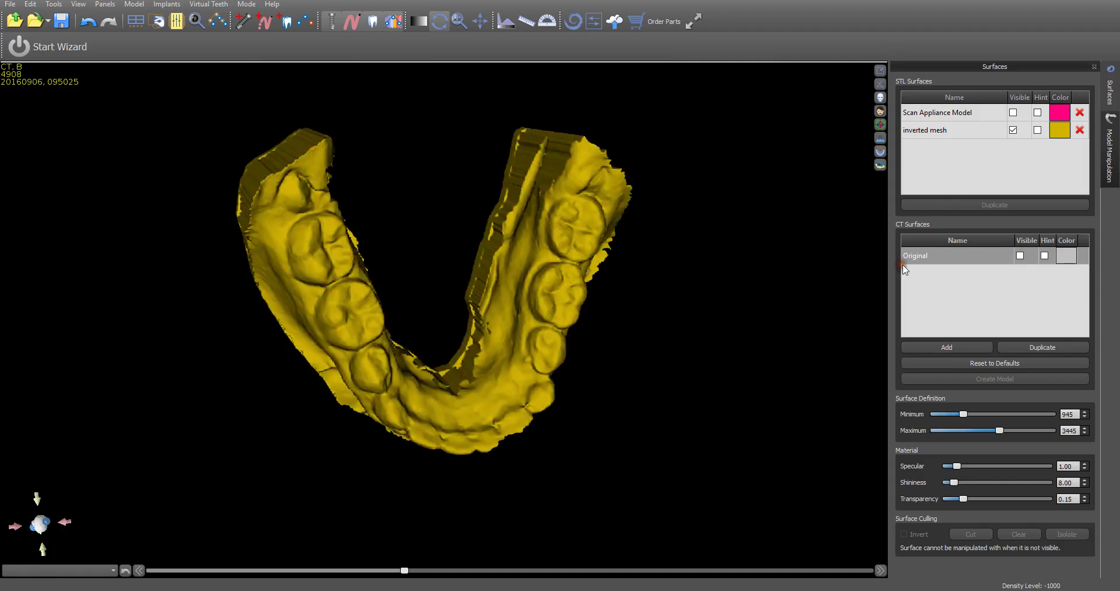
- Show the Original CT surface with the inverted mesh to check their fit around the jaw, and restore the multi-view layout
left_click(1021, 257)
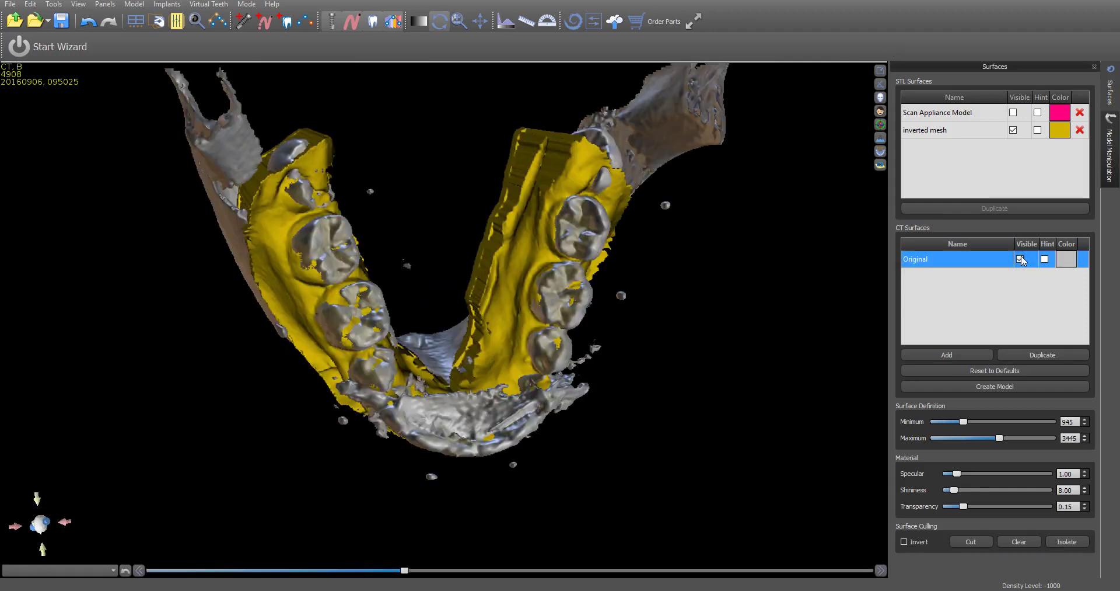
left_click_drag(650, 482, 513, 141)
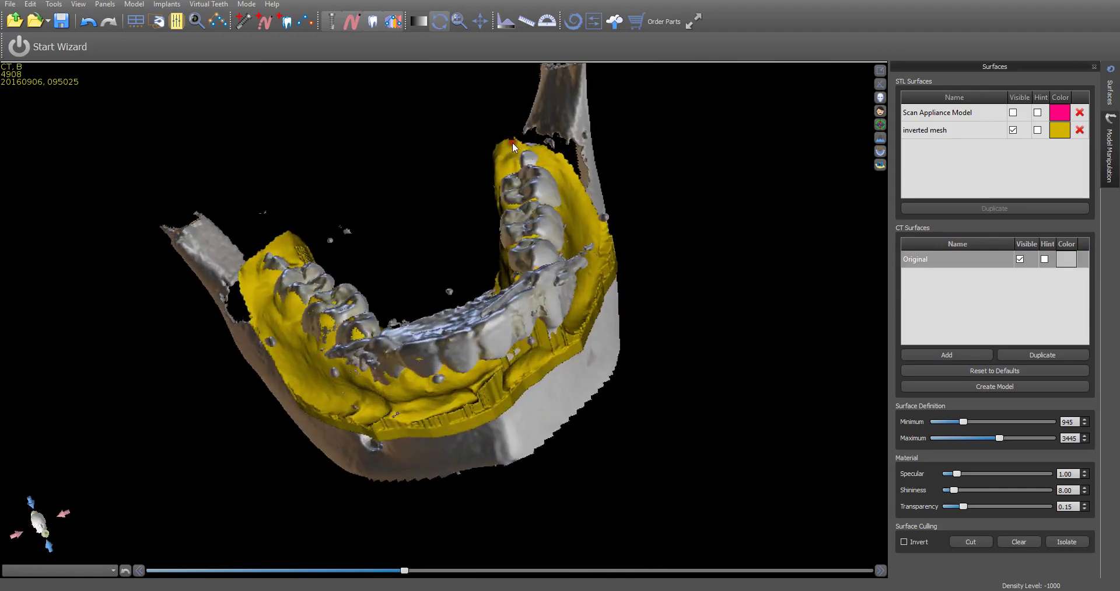
left_click_drag(432, 497, 428, 520)
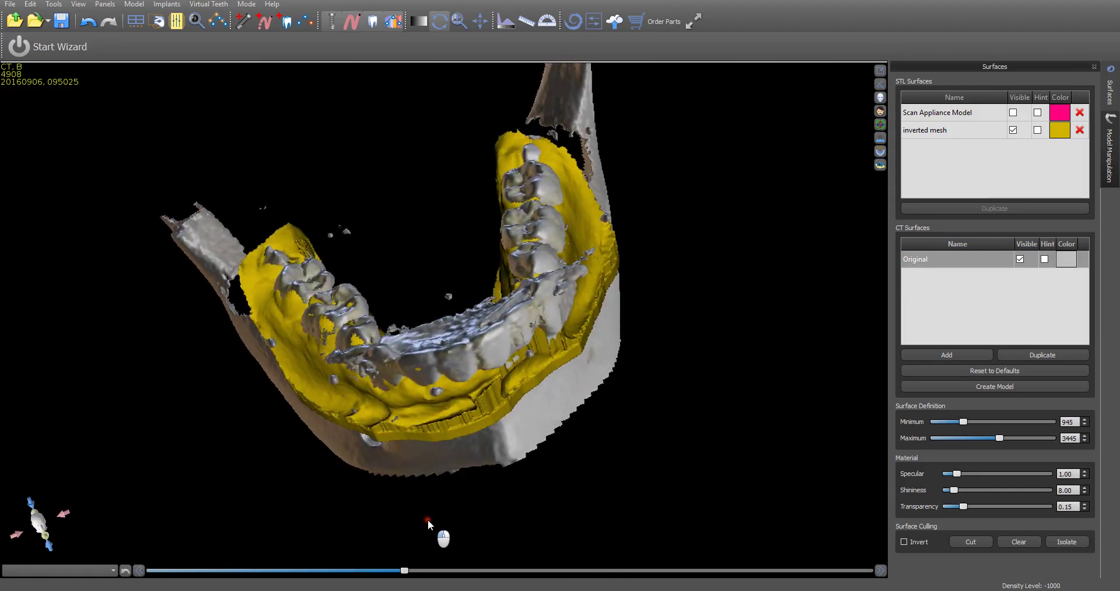
left_click_drag(383, 490, 433, 500)
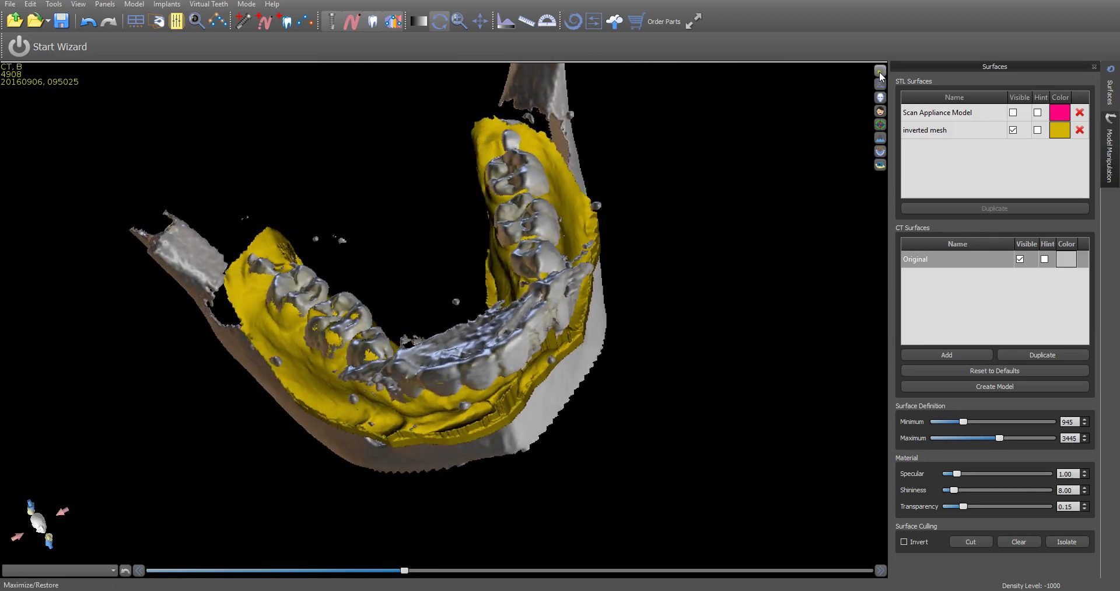
left_click(880, 70)
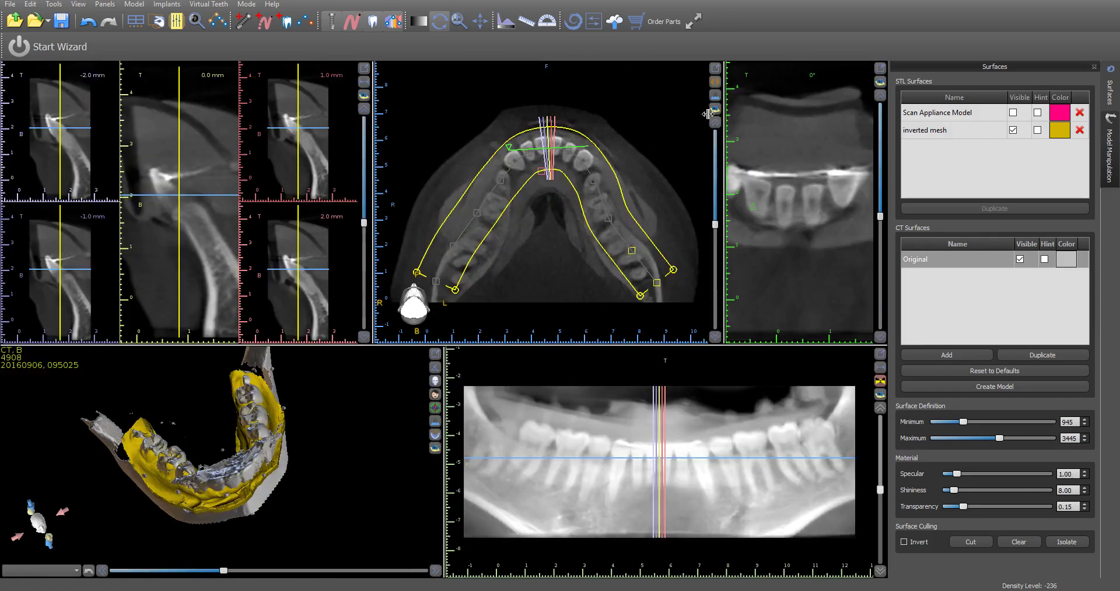